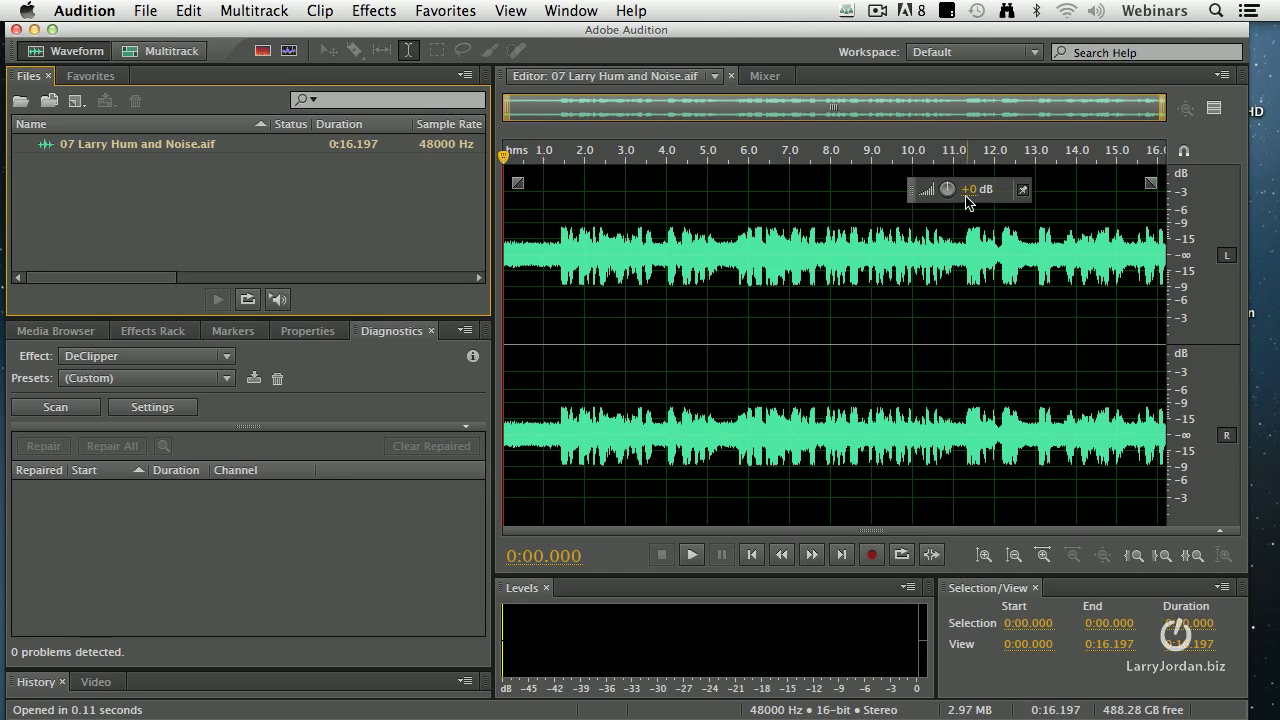
- Raise the whole clip's volume by +2 dB with the HUD knob
left_click_drag(974, 194, 982, 196)
left_click(518, 152)
key("space")
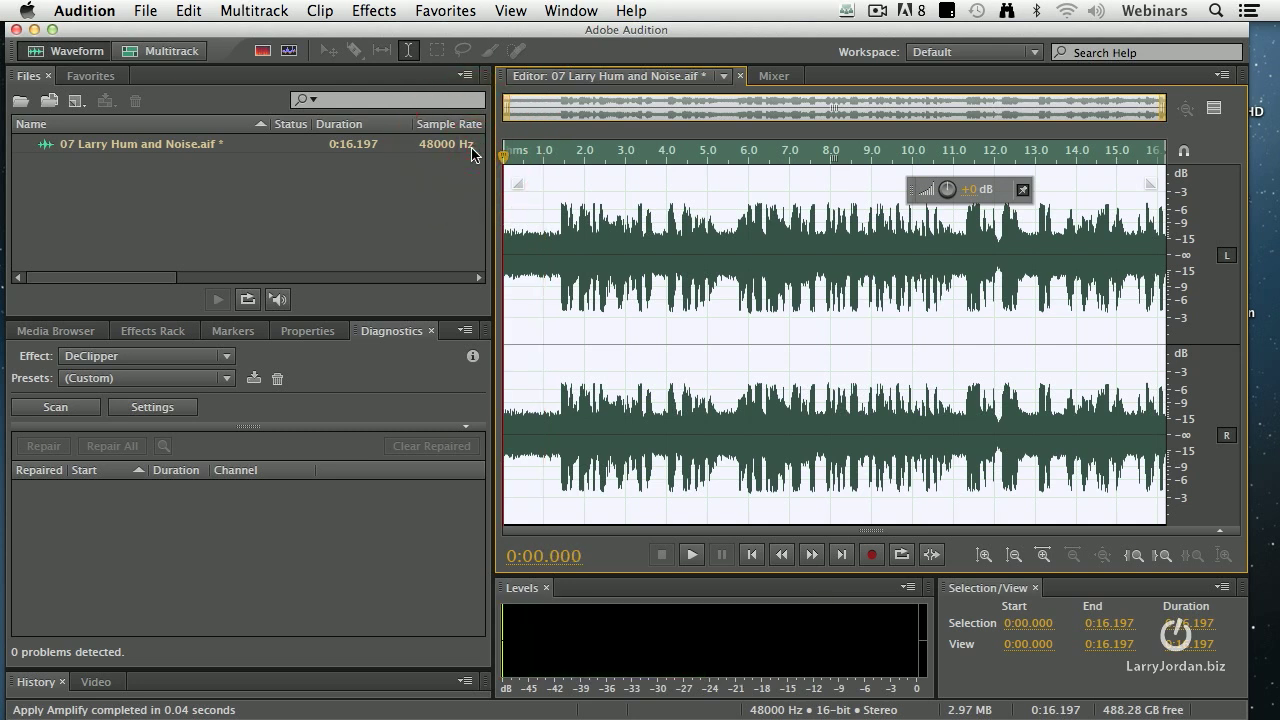
- Play the louder clip from near the start to check the boost
key("space")
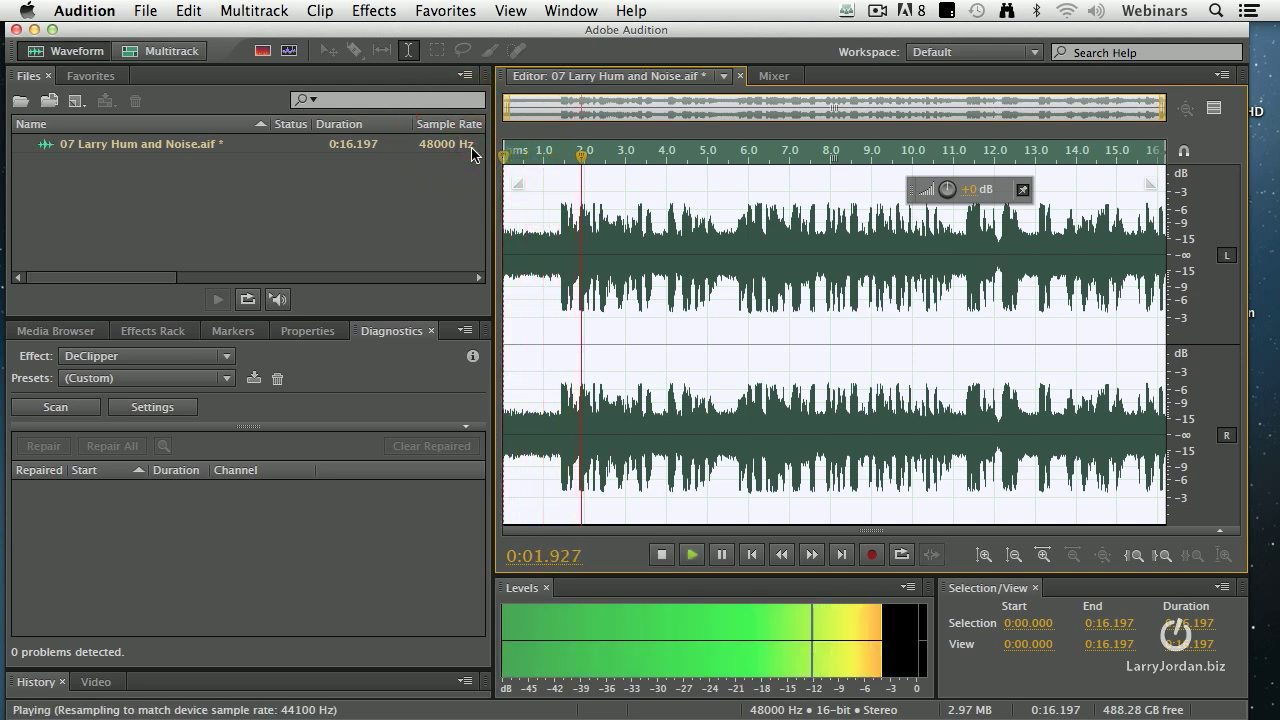
key("space")
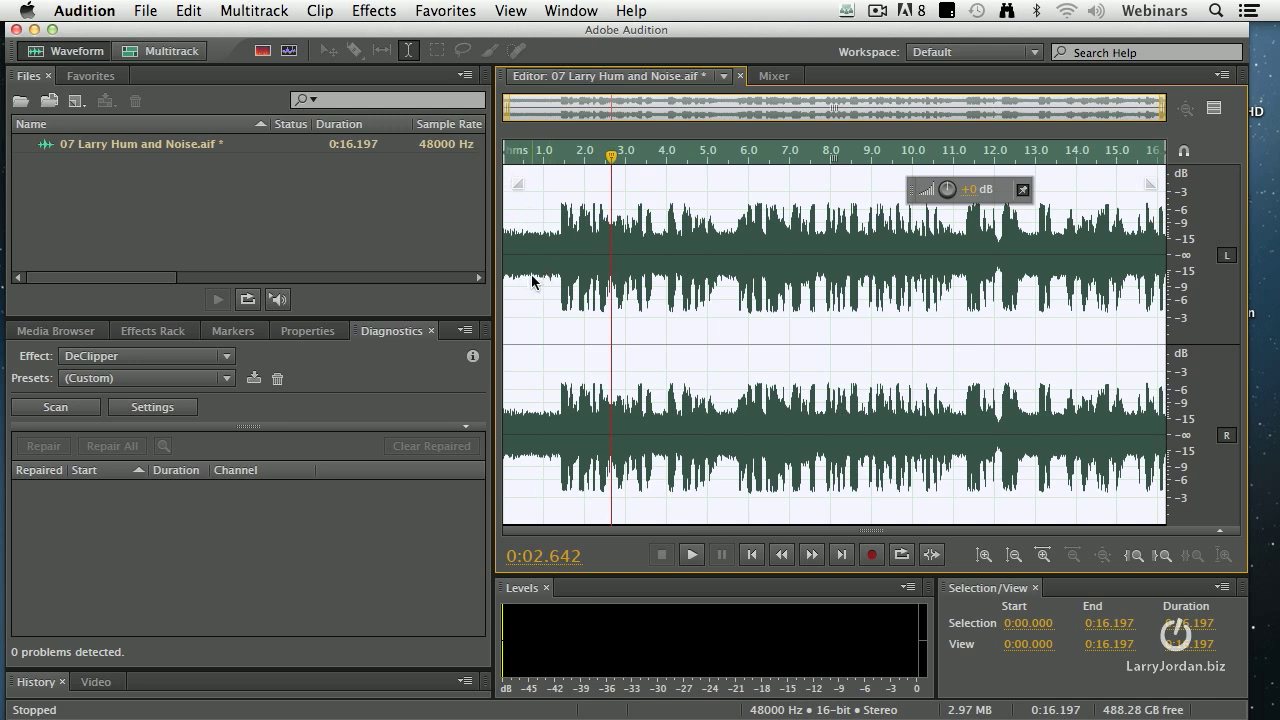
left_click(510, 175)
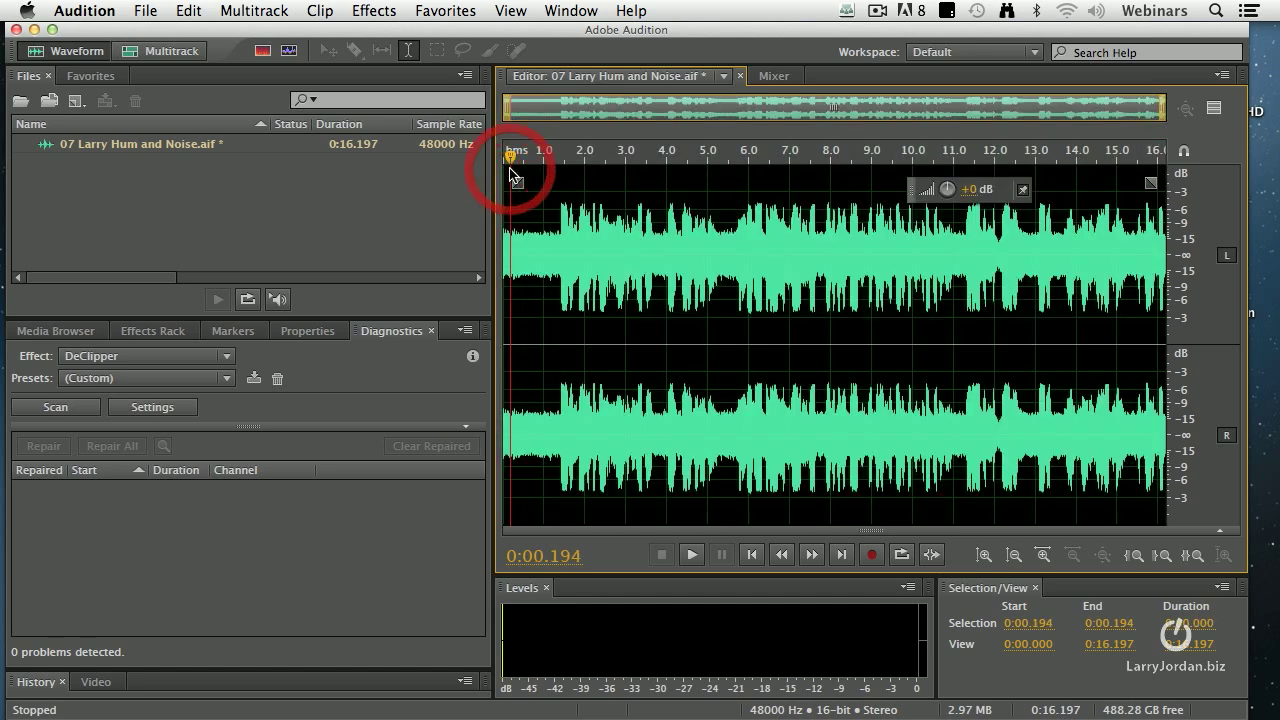
key("space")
key("space")
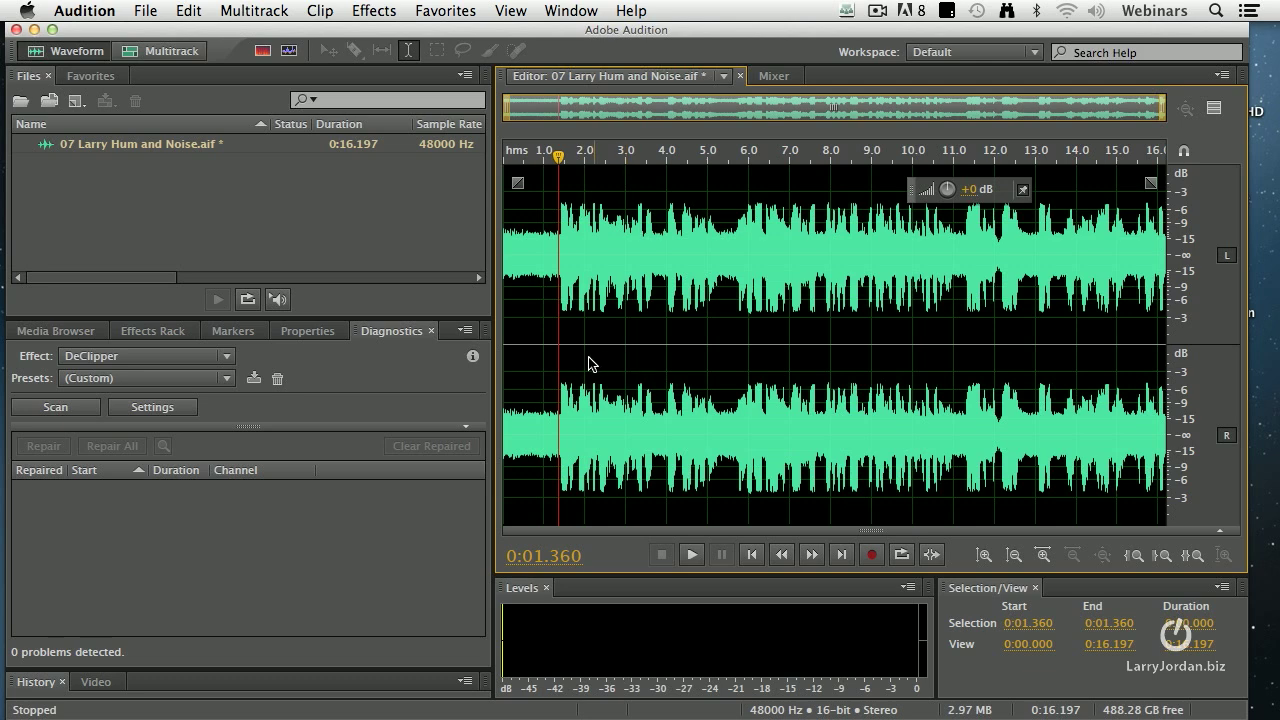
- In the file's Effects Rack, pick Noise Reduction / Restoration > DeHummer for slot 1
left_click(152, 331)
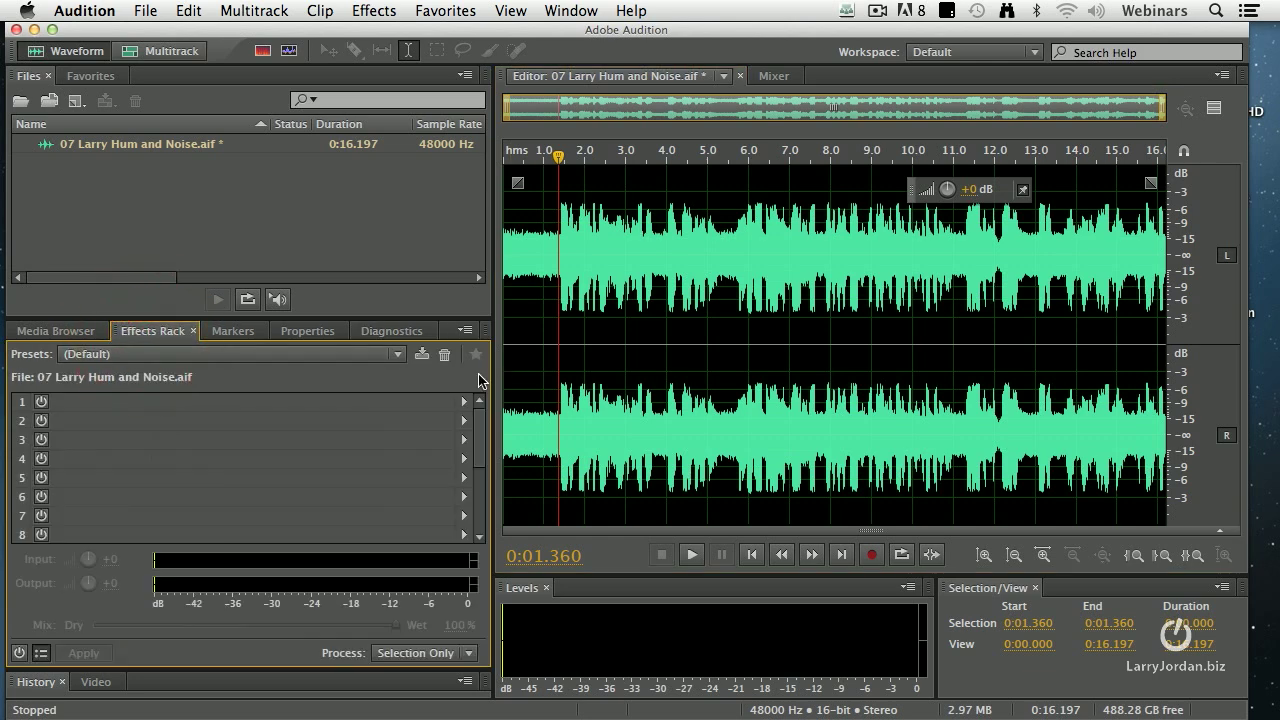
left_click(464, 402)
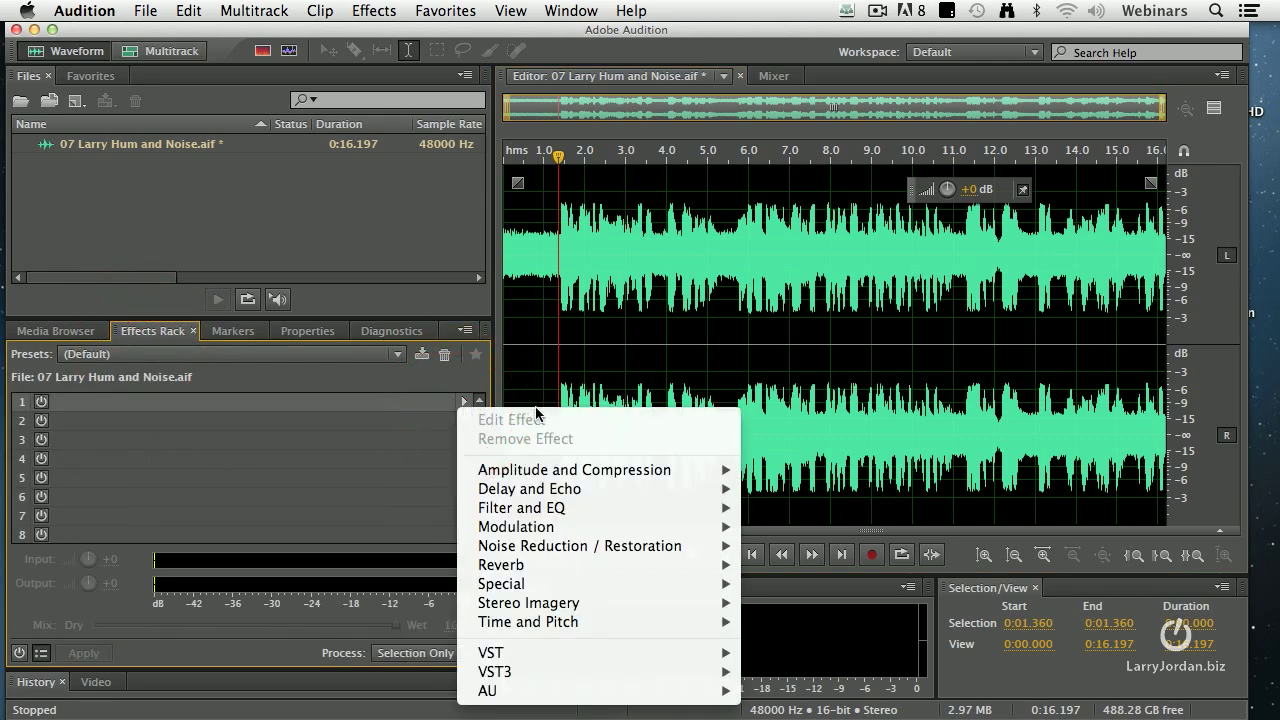
mouse_move(620, 548)
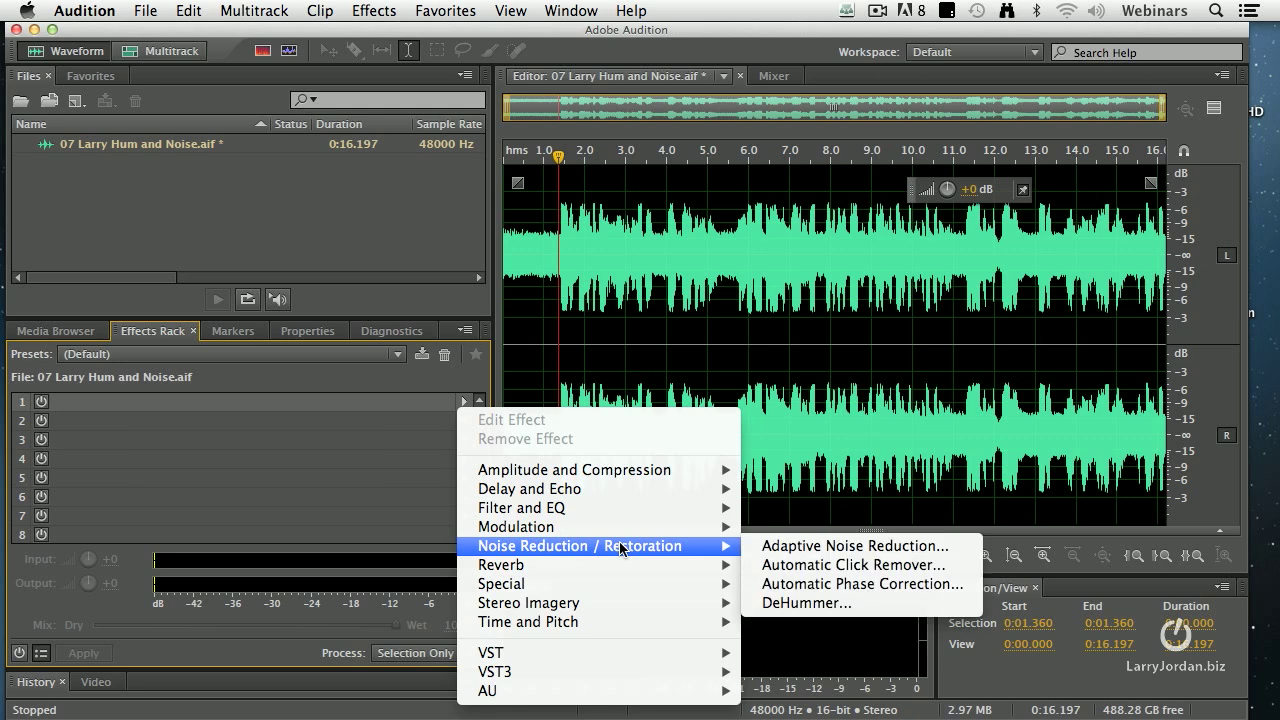
left_click(944, 604)
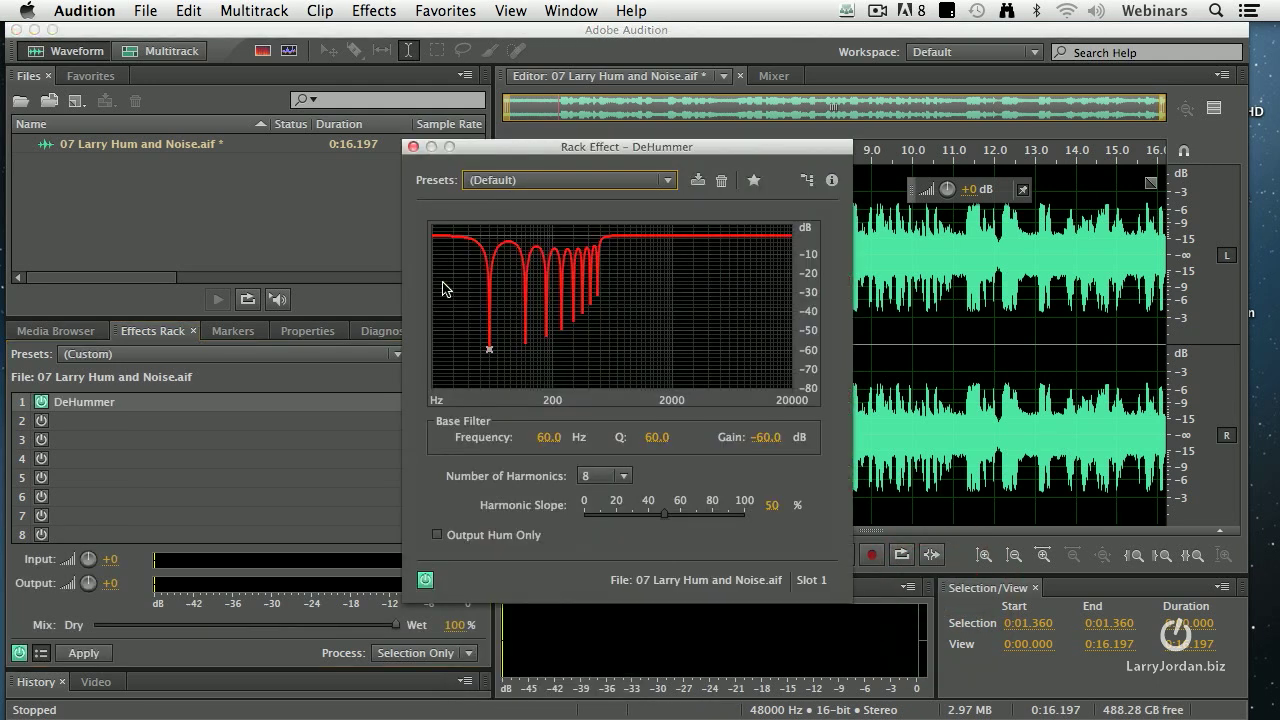
left_click_drag(824, 147, 459, 132)
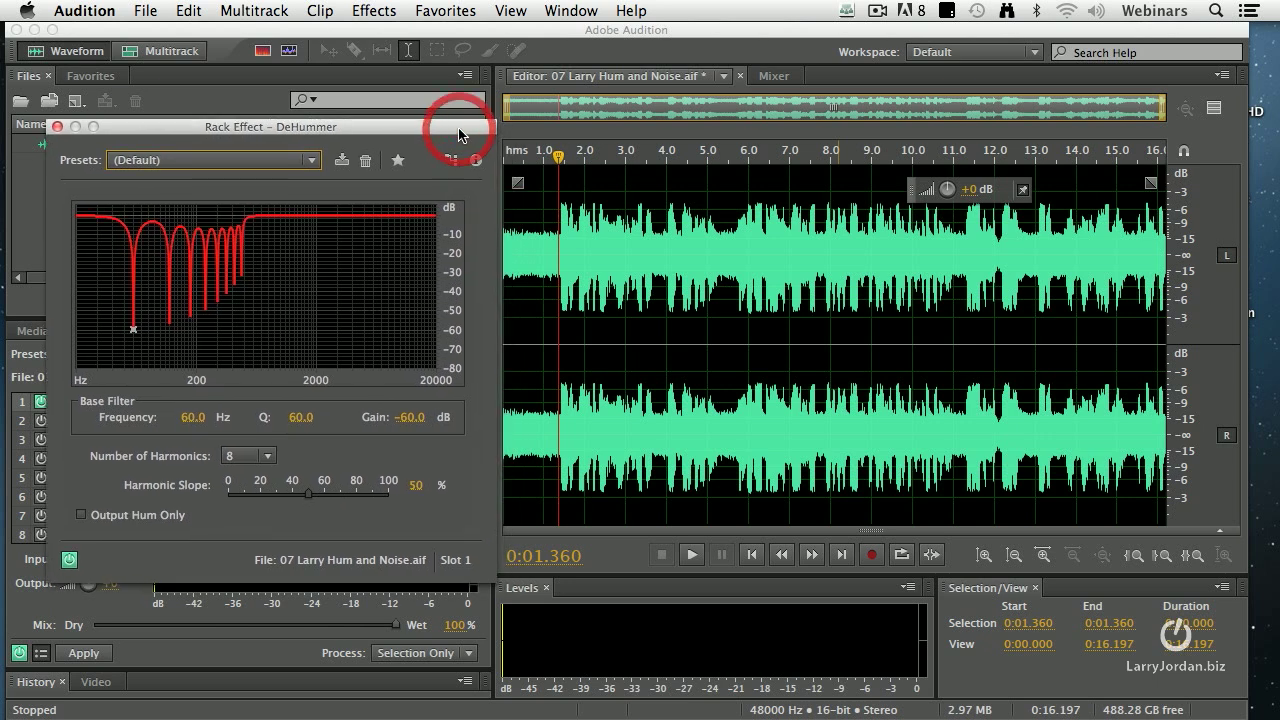
key("Home")
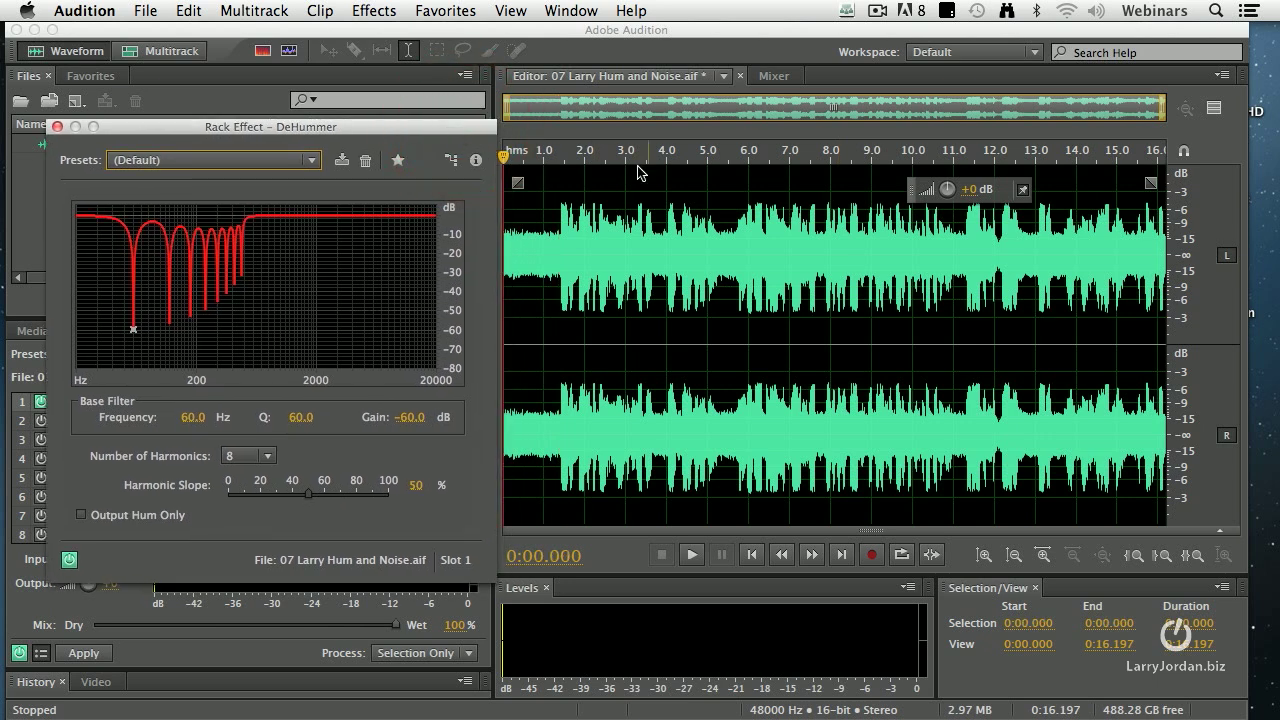
key("space")
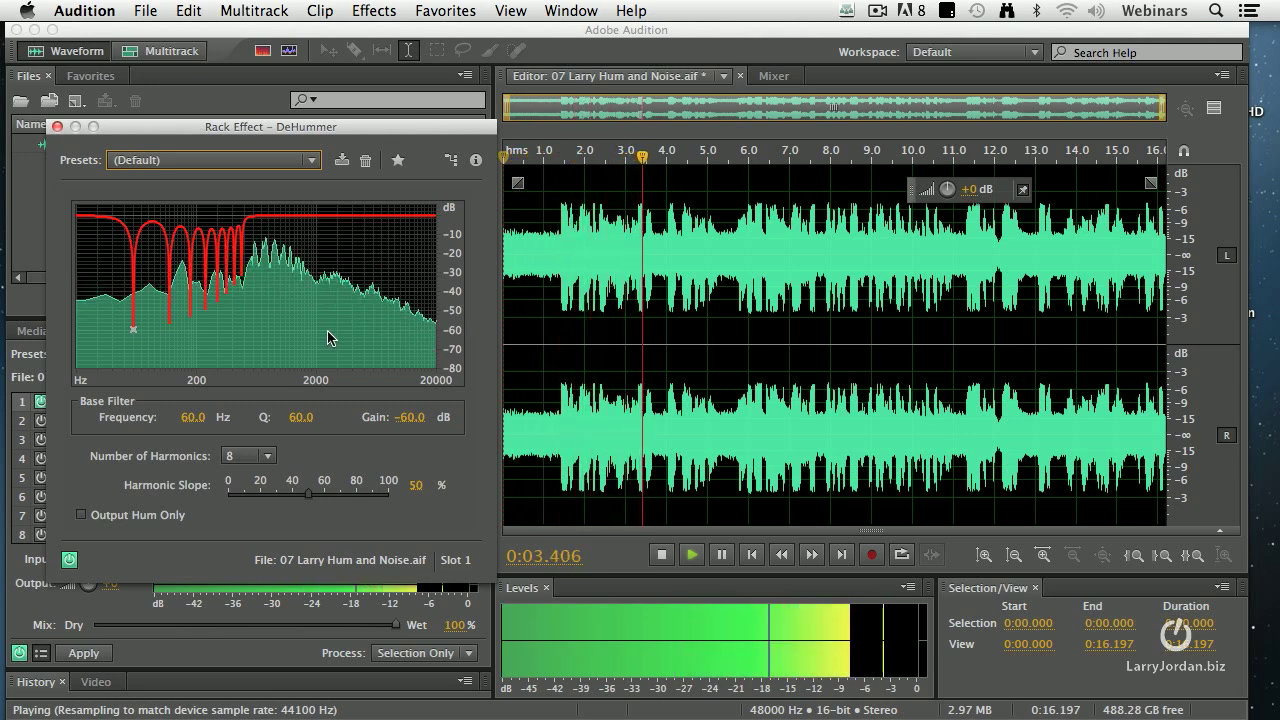
key("space")
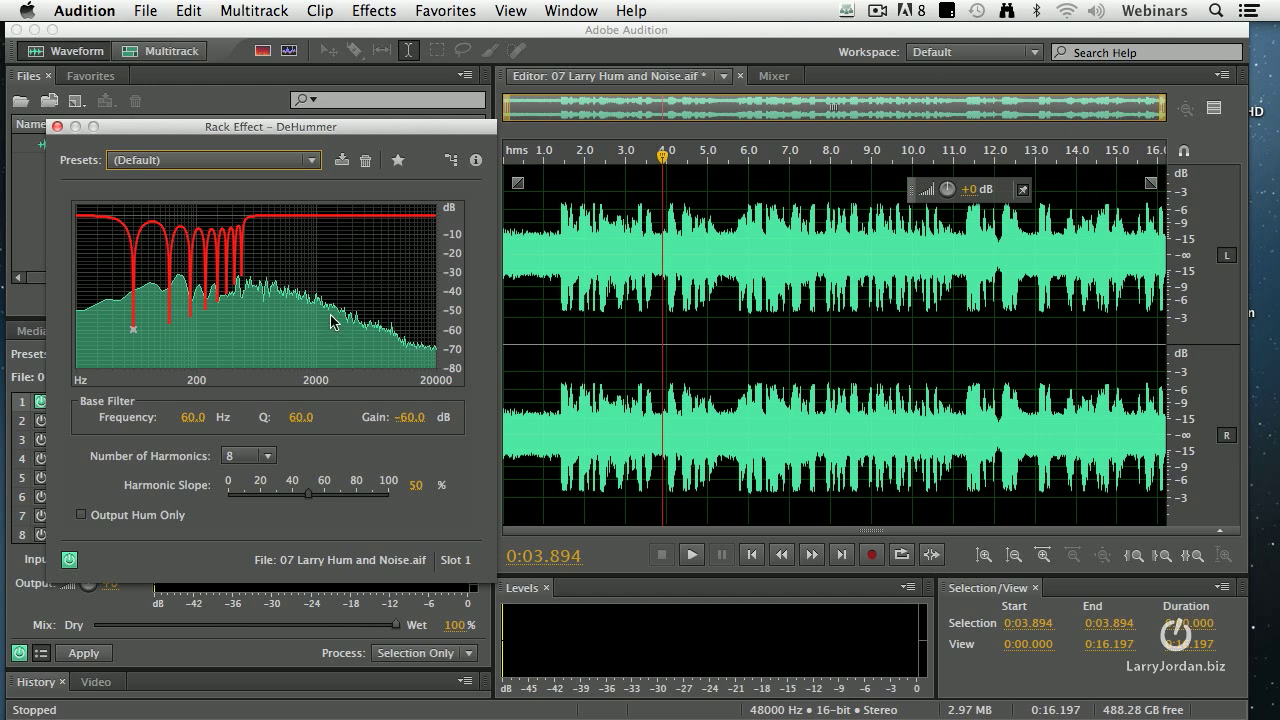
left_click(536, 152)
key("space")
left_click(502, 152)
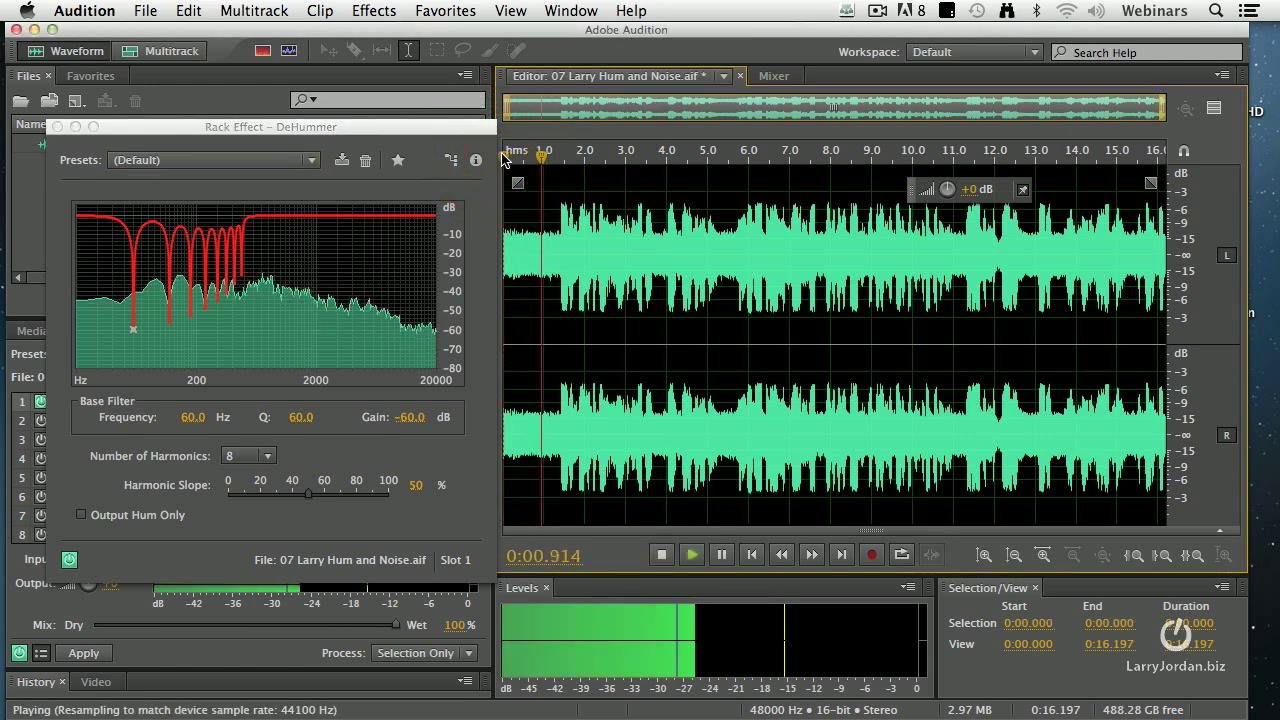
key("space")
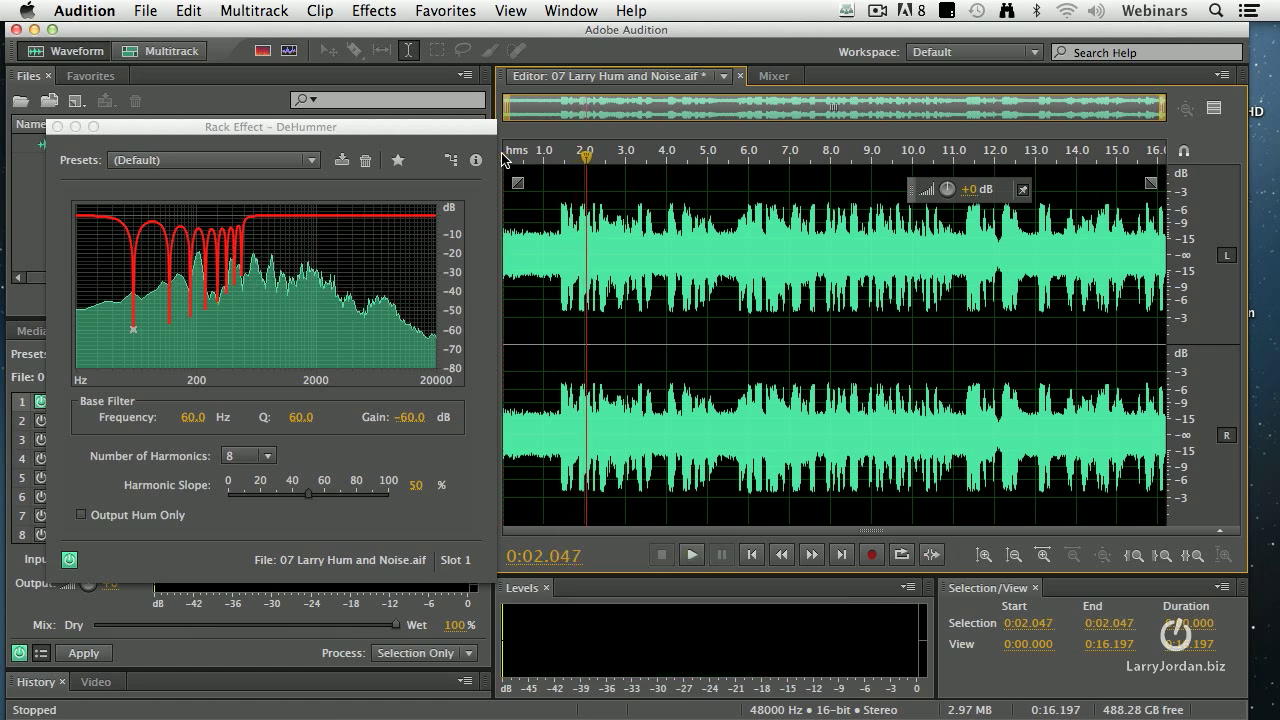
left_click(69, 559)
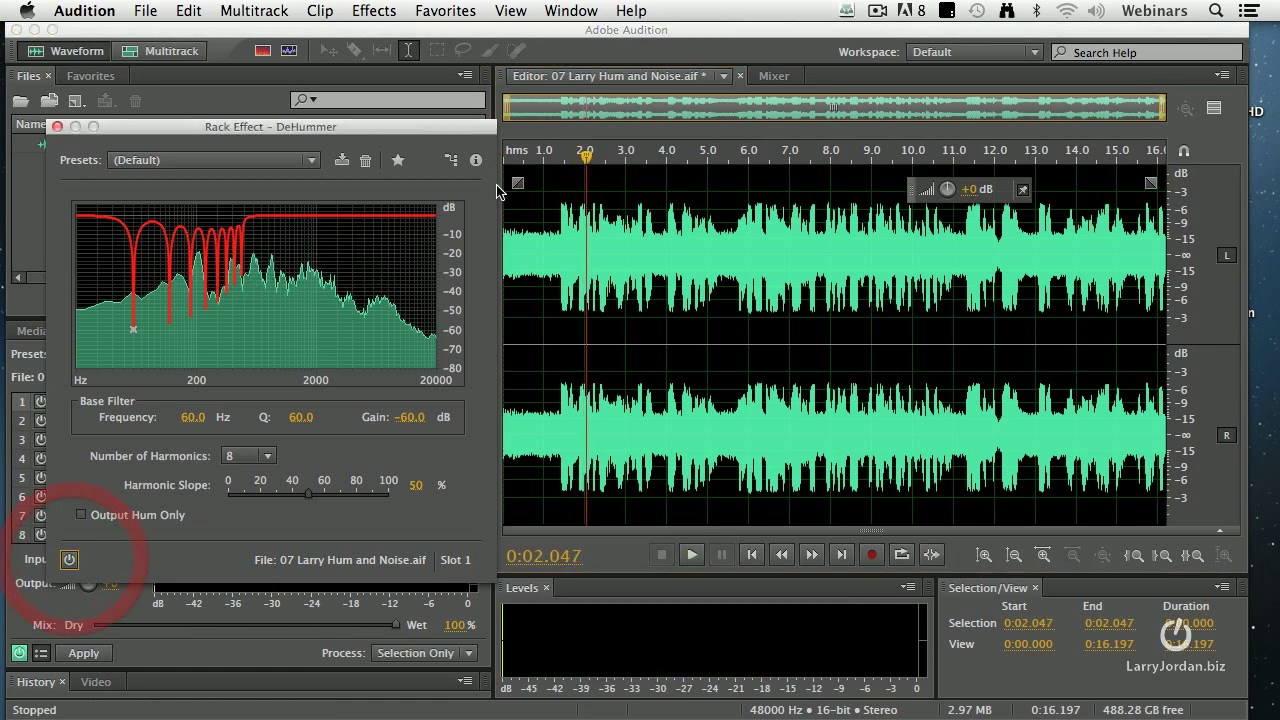
left_click(553, 156)
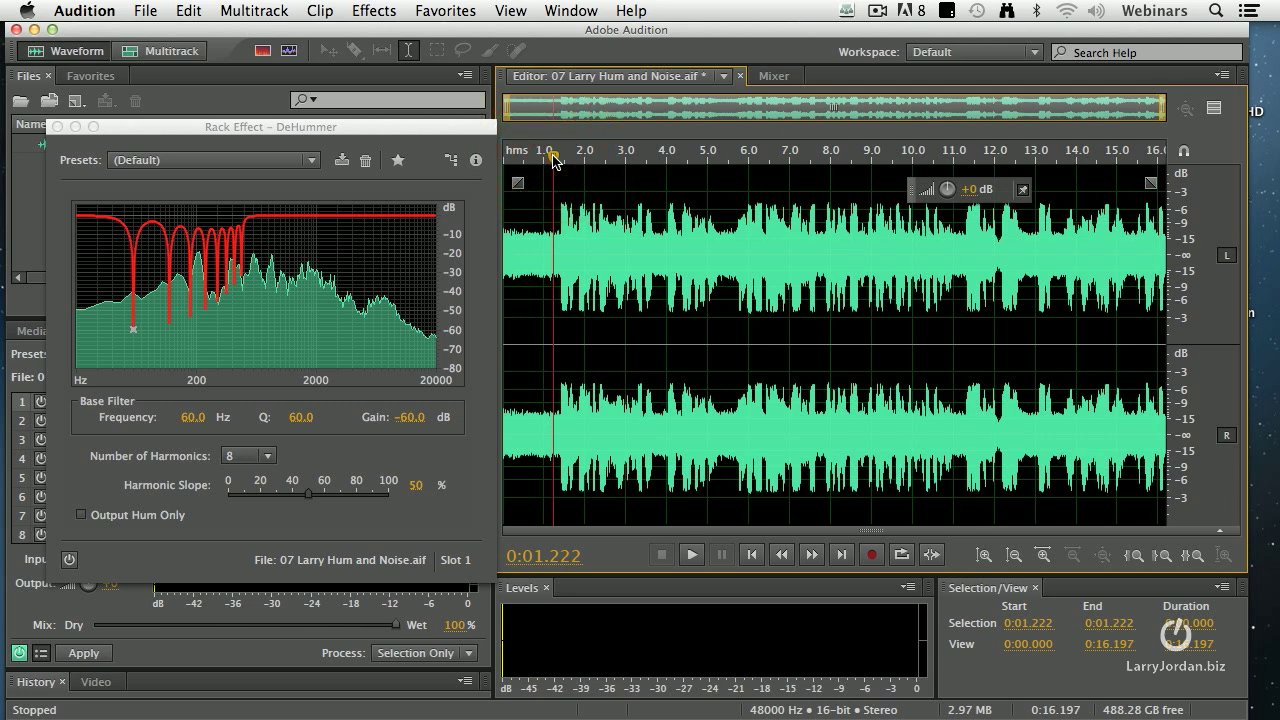
key("space")
key("space")
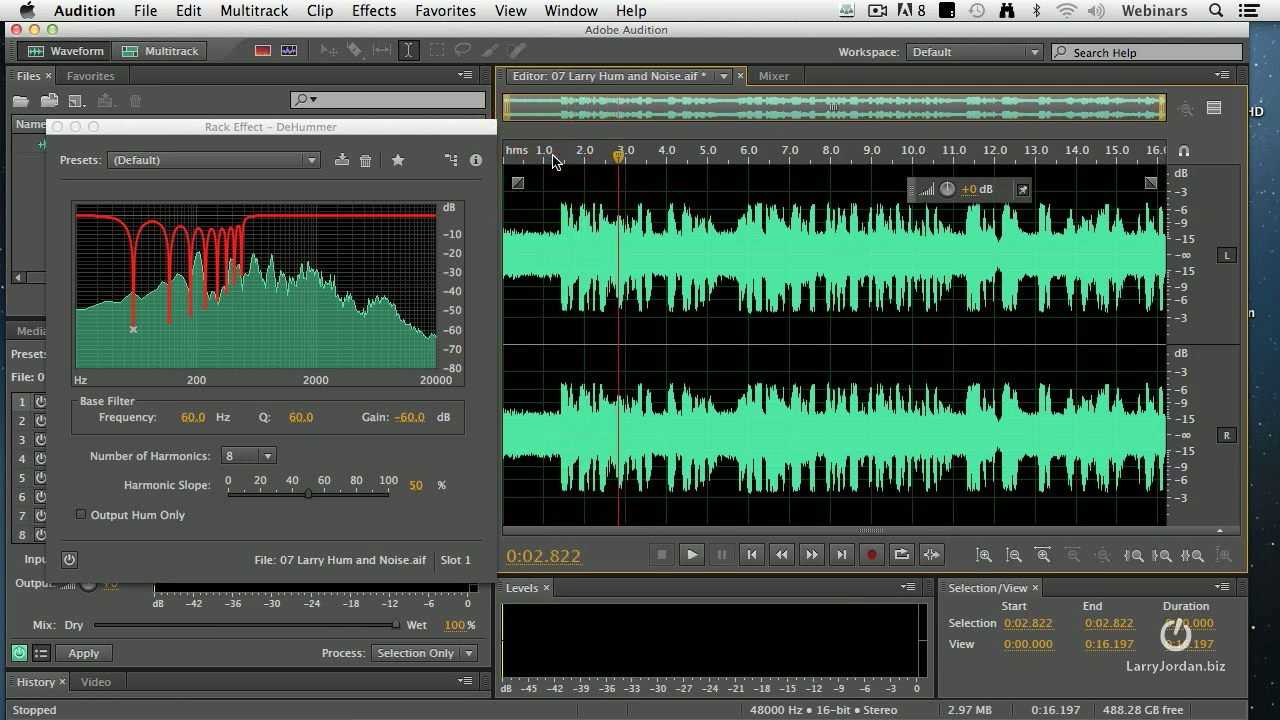
left_click(69, 561)
left_click(557, 151)
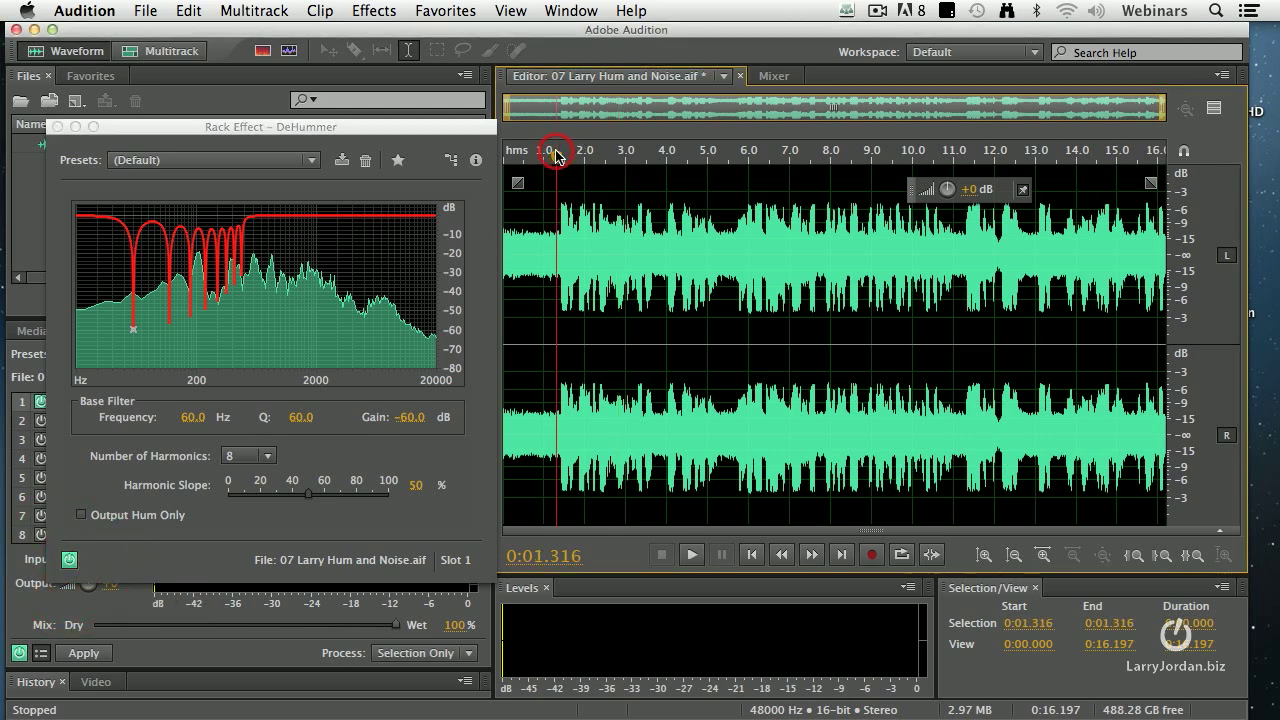
key("space")
key("space")
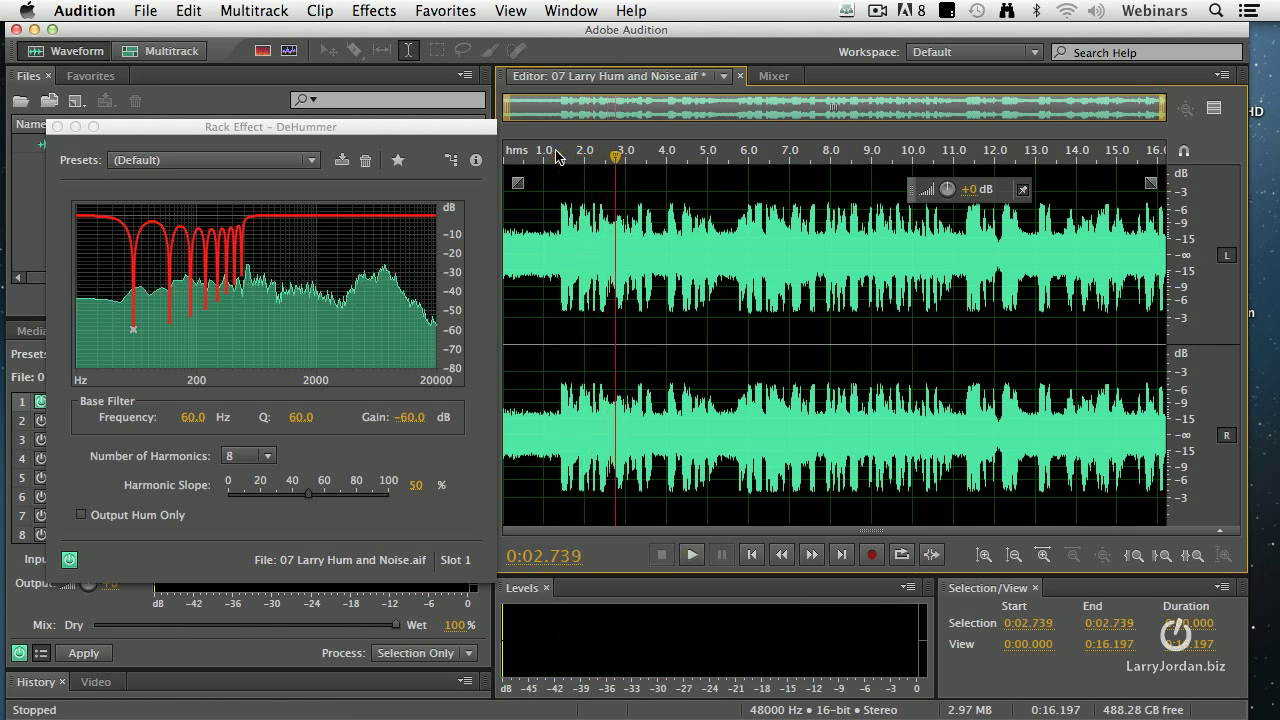
left_click_drag(430, 129, 477, 104)
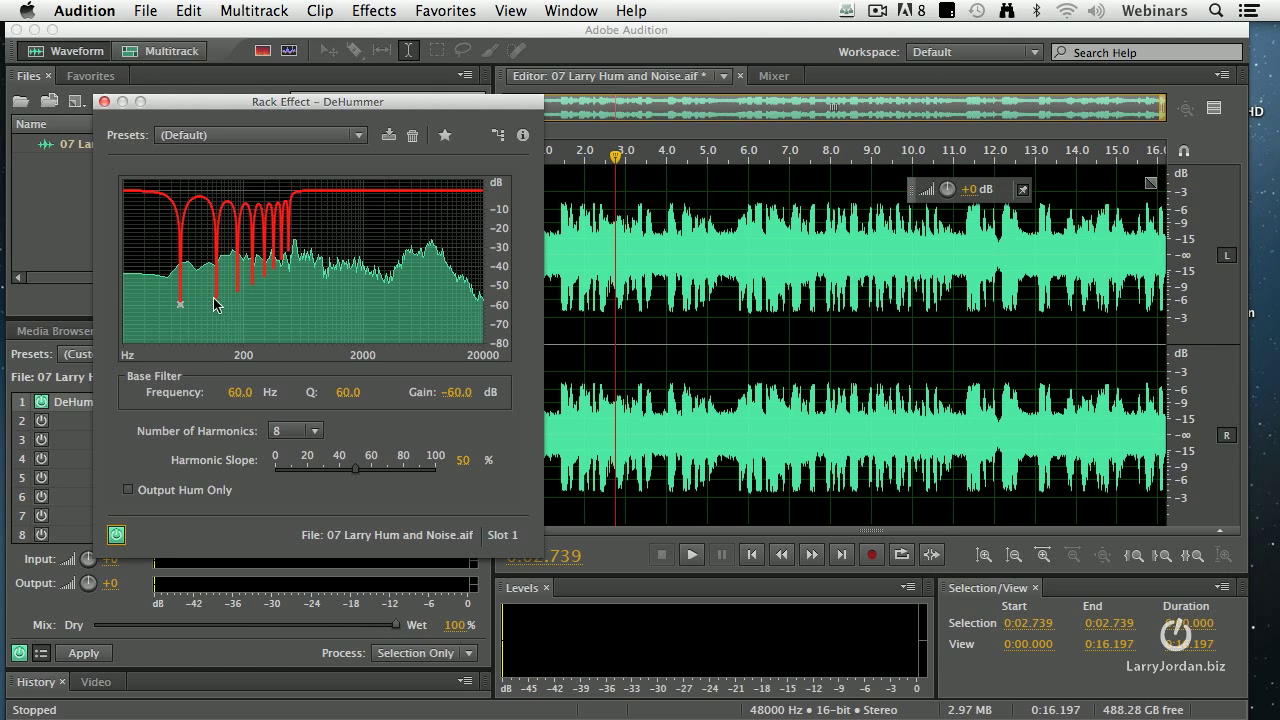
- Set DeHummer to 4 harmonics and audition the clip from near the start
left_click(310, 436)
left_click(298, 487)
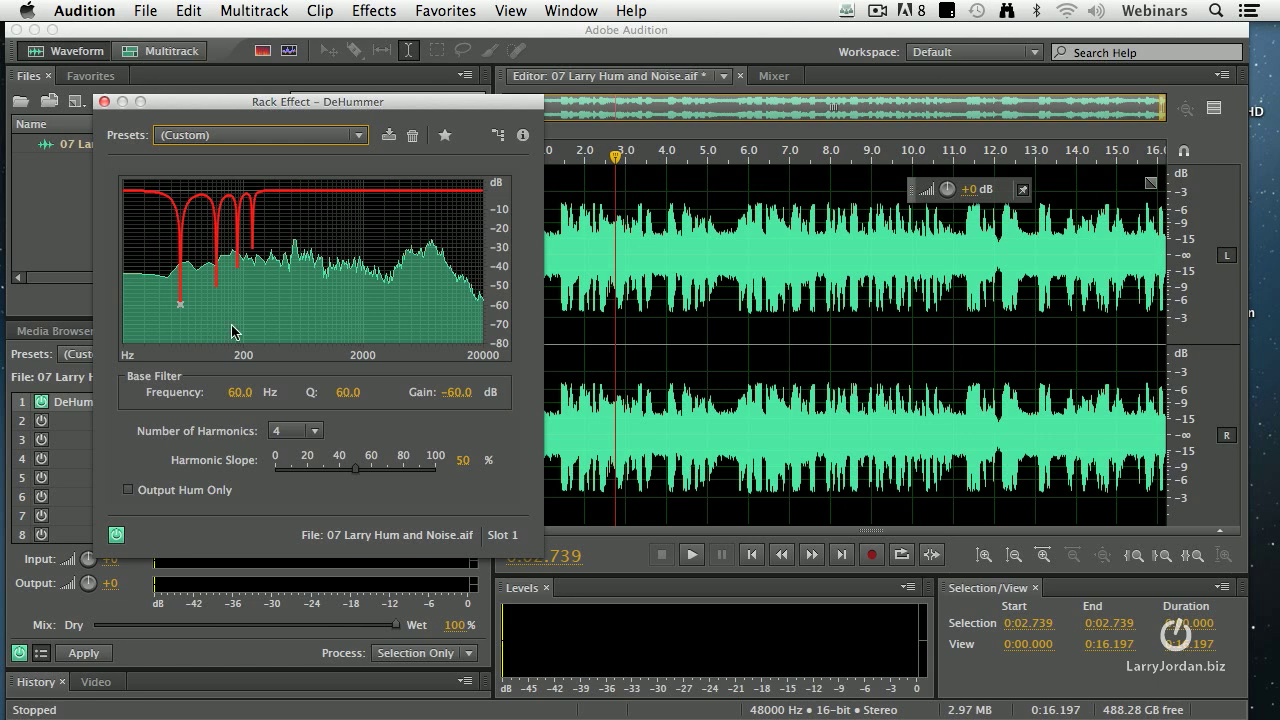
left_click_drag(434, 102, 396, 100)
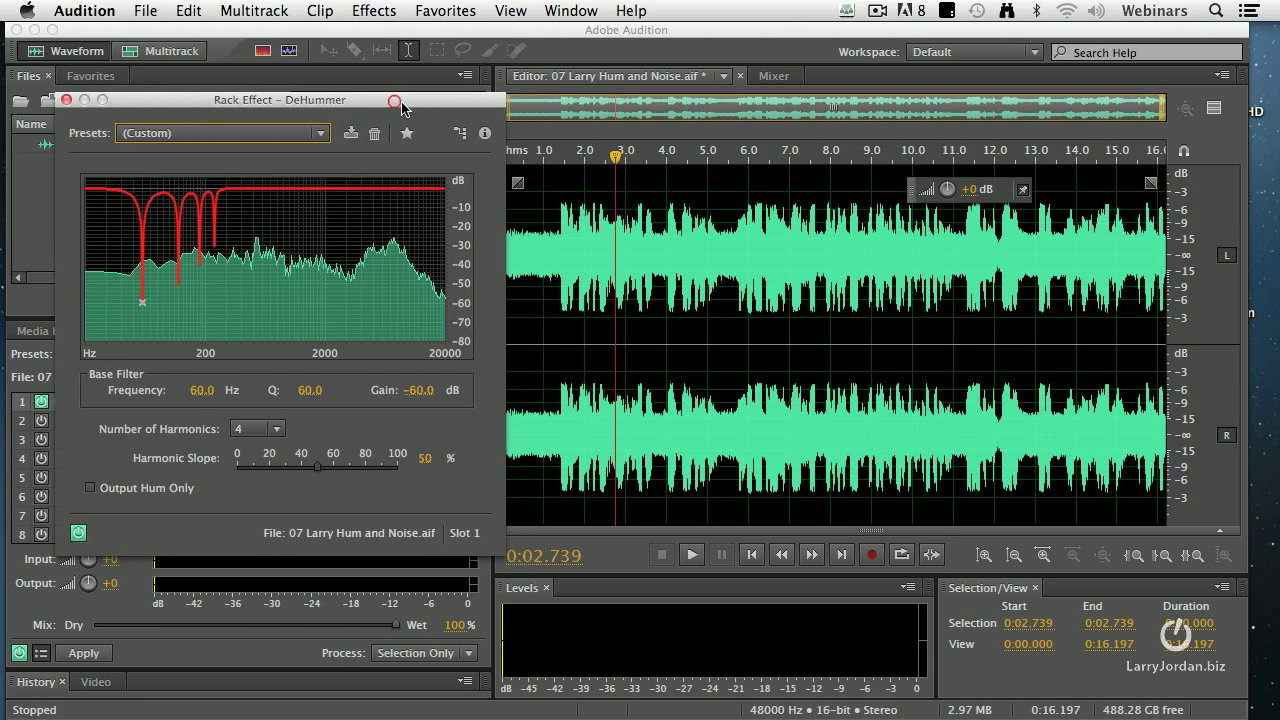
left_click(520, 150)
key("space")
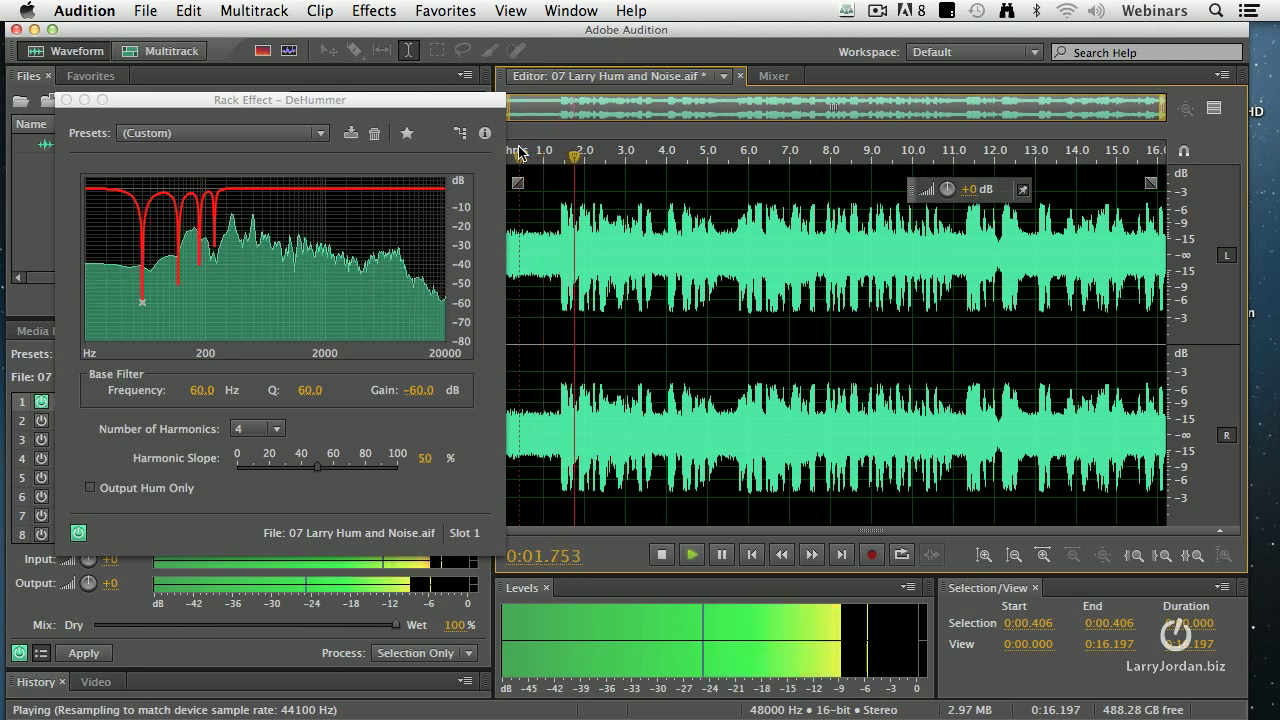
key("space")
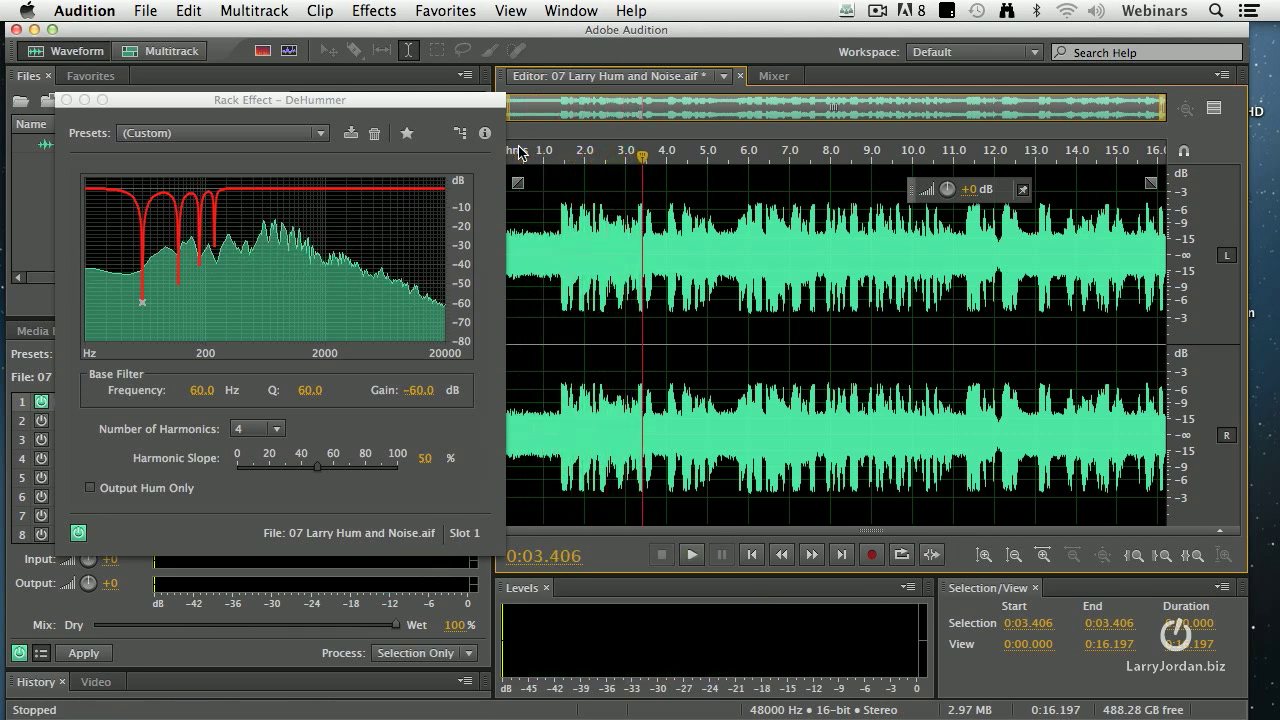
- Reduce DeHummer to 2 harmonics and audition the clip again
left_click(257, 428)
left_click(257, 461)
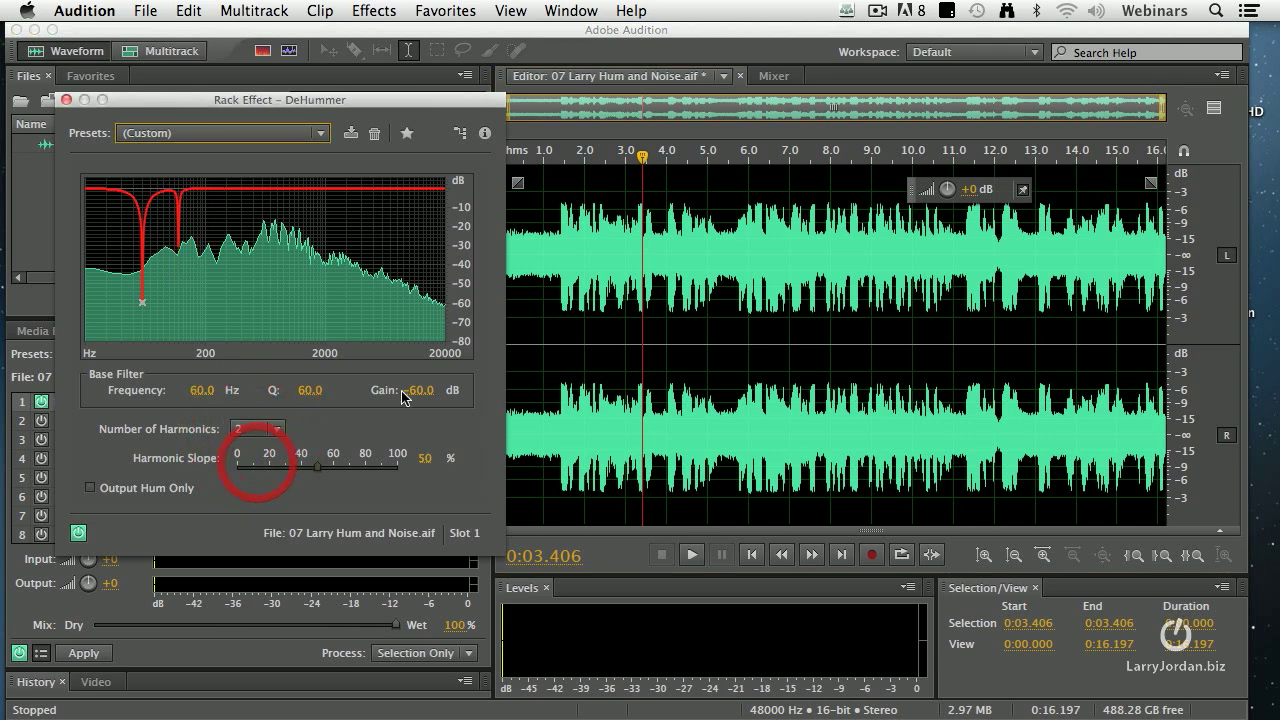
left_click(535, 152)
key("space")
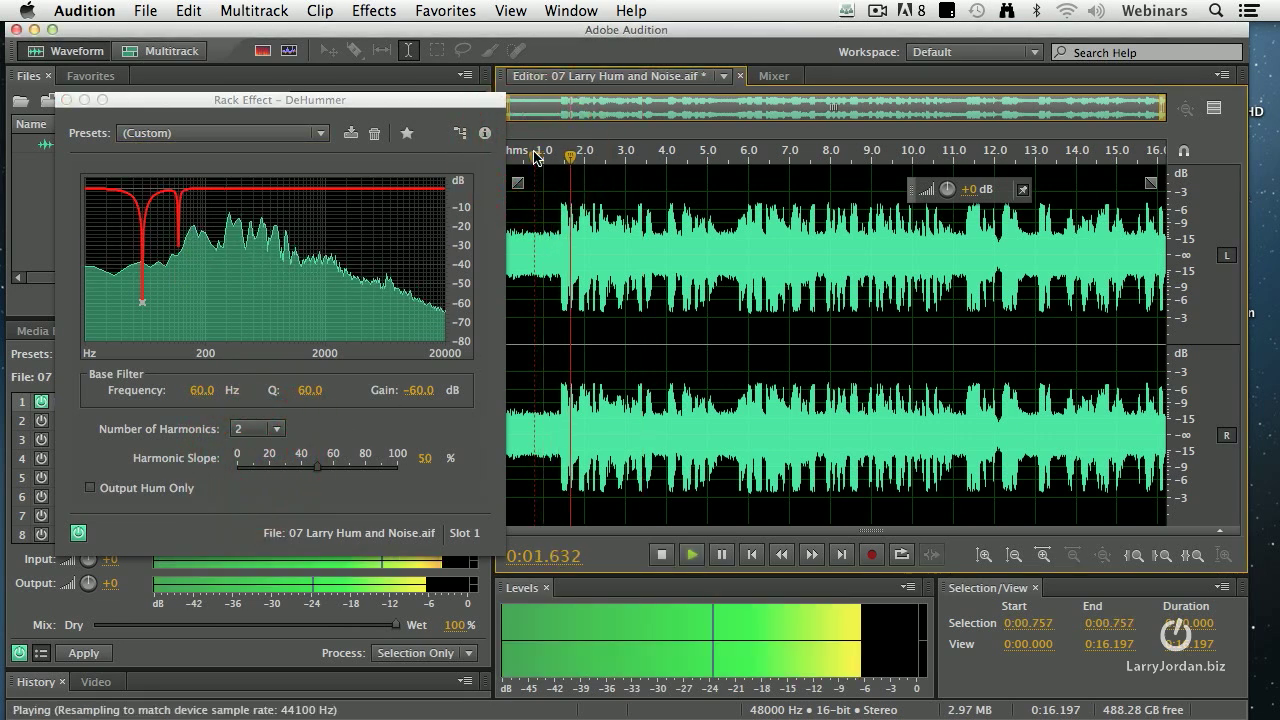
key("space")
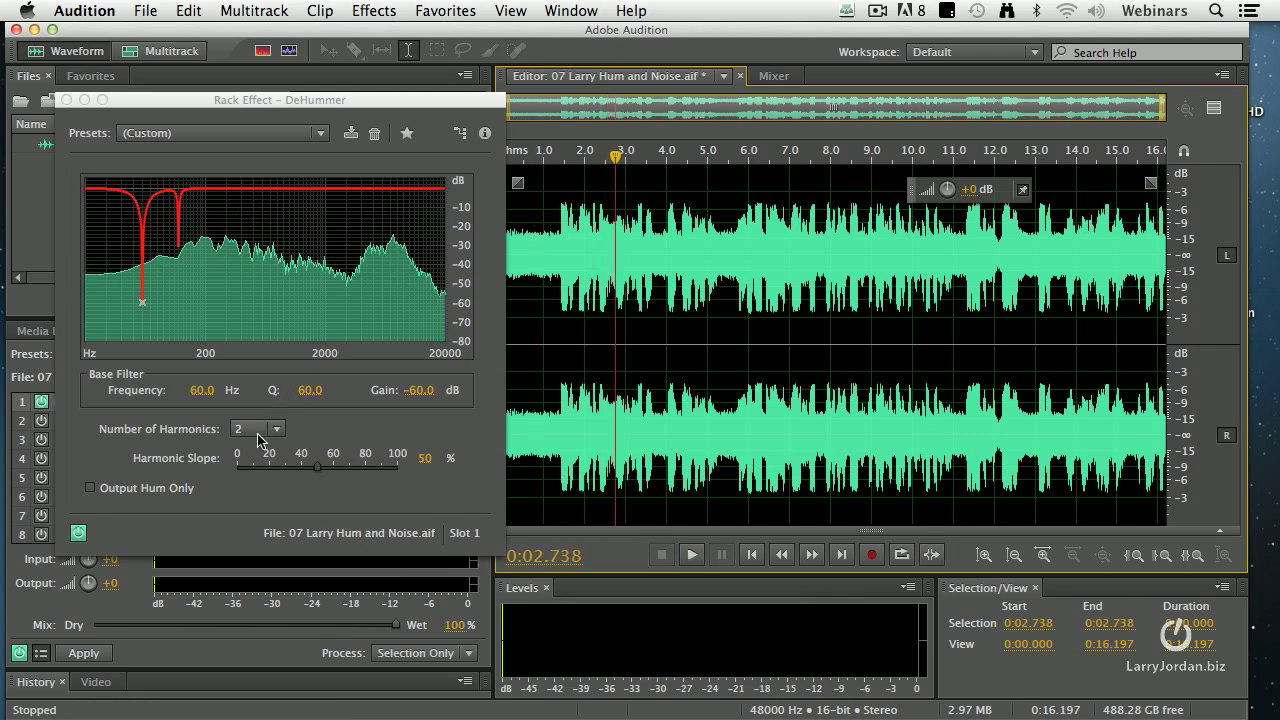
- Drop to a single 60 Hz harmonic, audition it, then bypass DeHummer for comparison
left_click(257, 430)
left_click(256, 446)
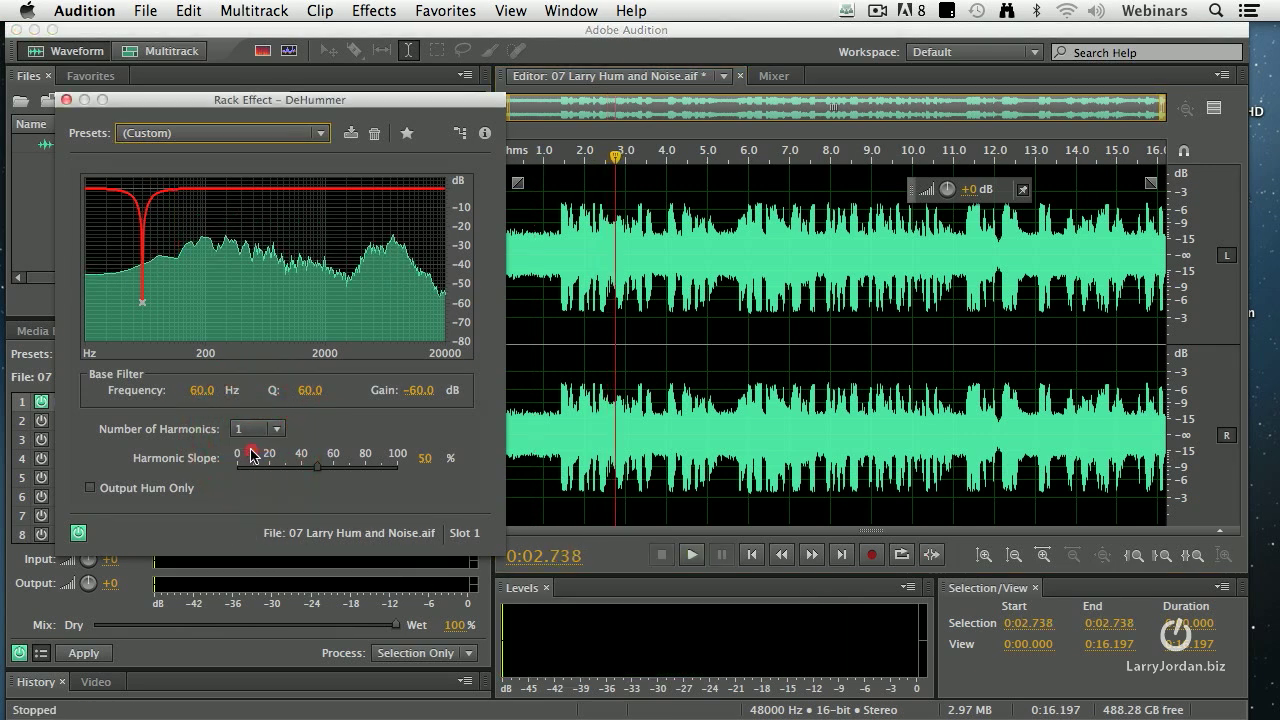
left_click(526, 155)
key("space")
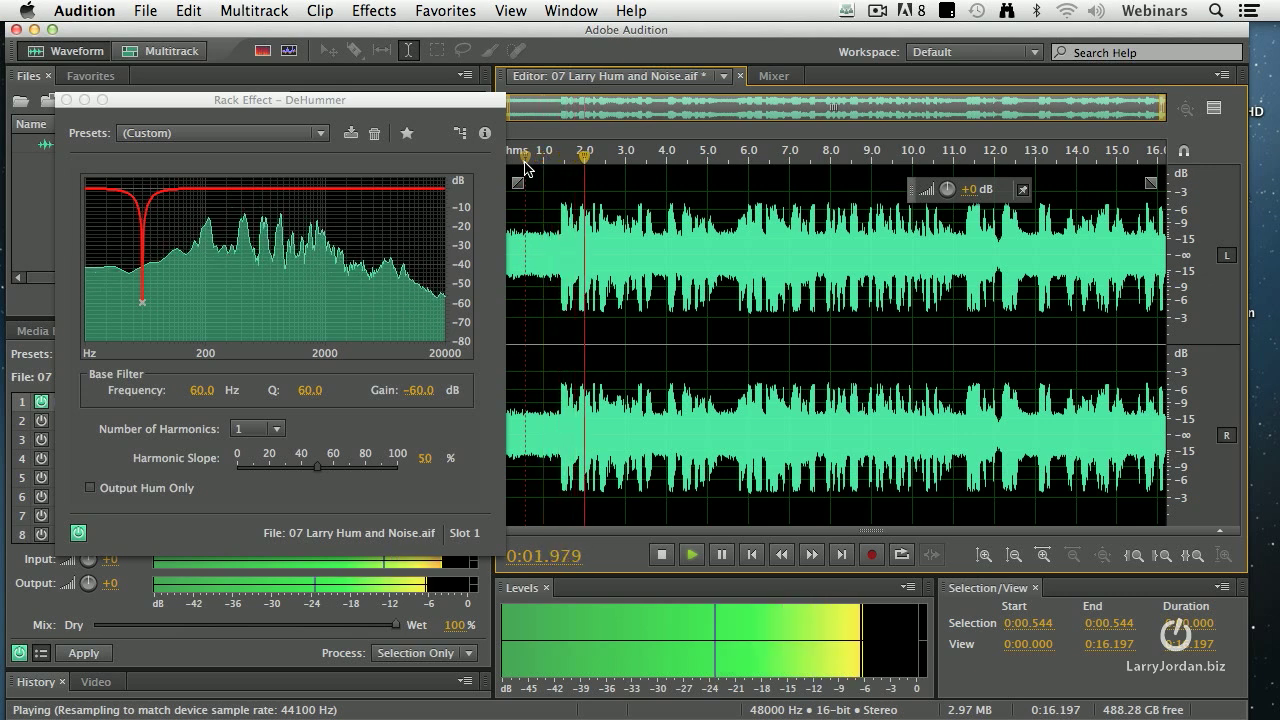
key("space")
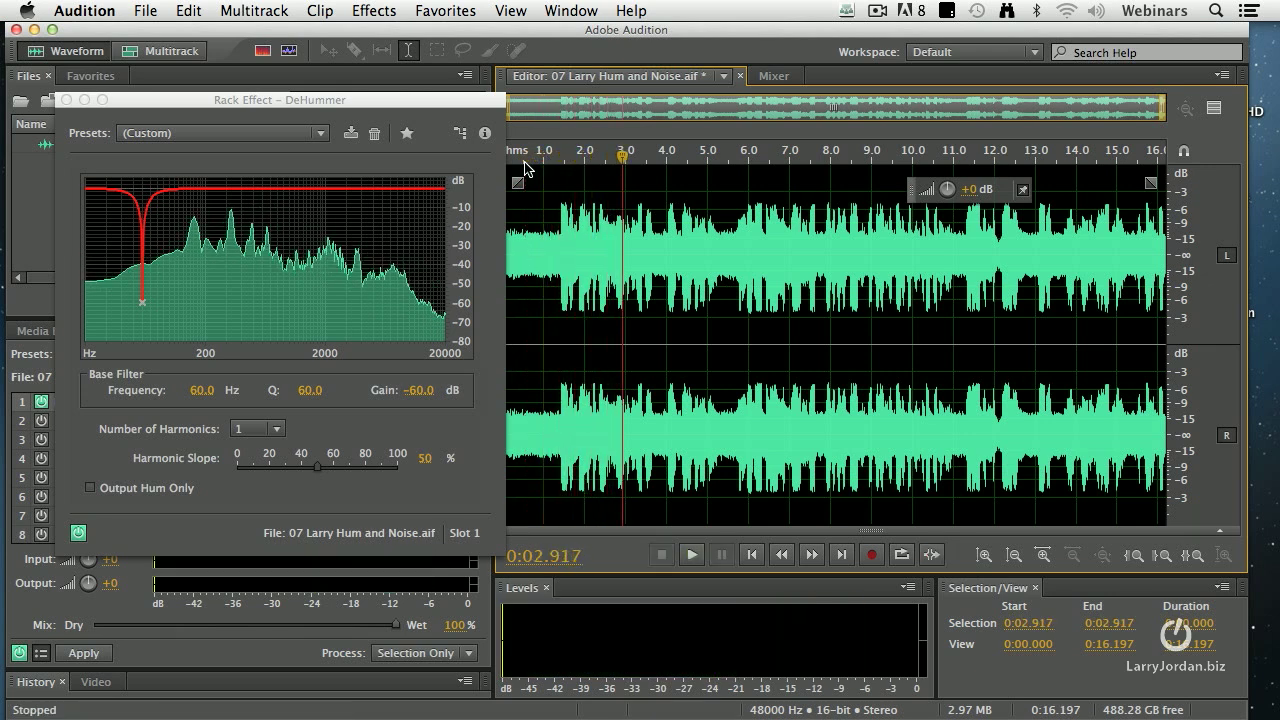
left_click(528, 160)
left_click(79, 534)
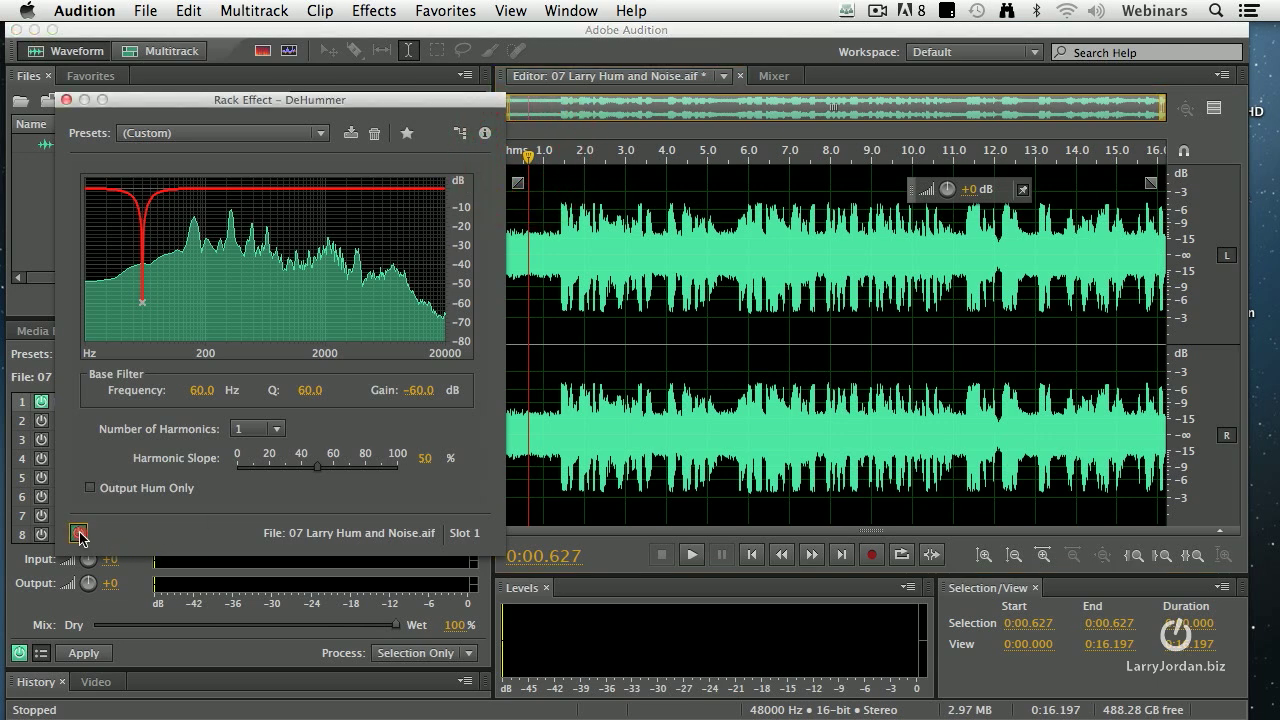
- Play the clip bypassed, then re-enable DeHummer and play it with the 60 Hz notch
key("space")
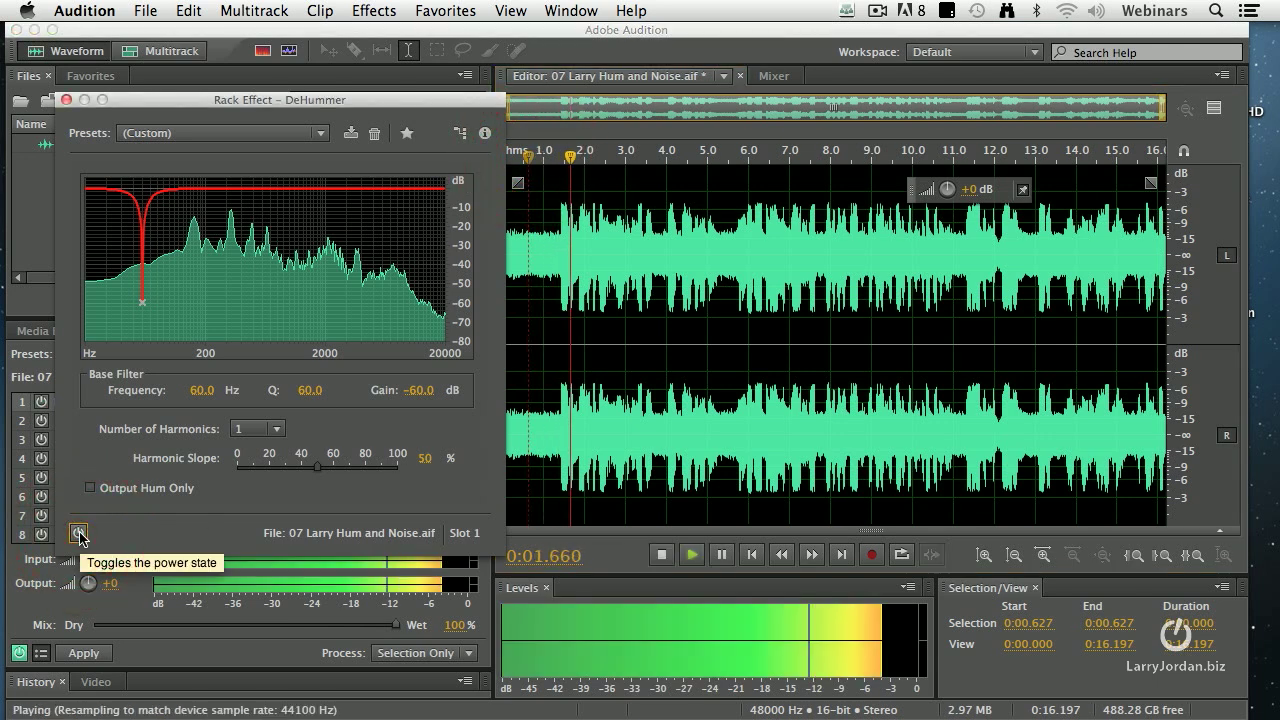
key("space")
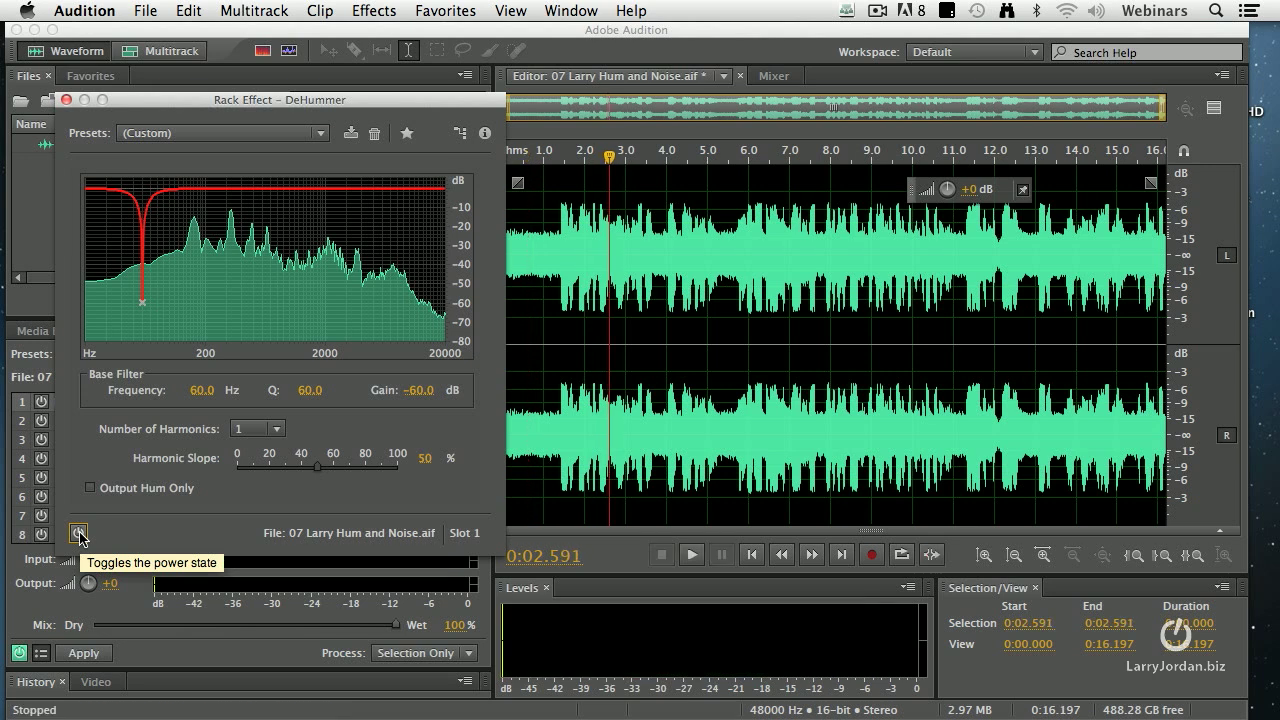
left_click(530, 160)
left_click(78, 533)
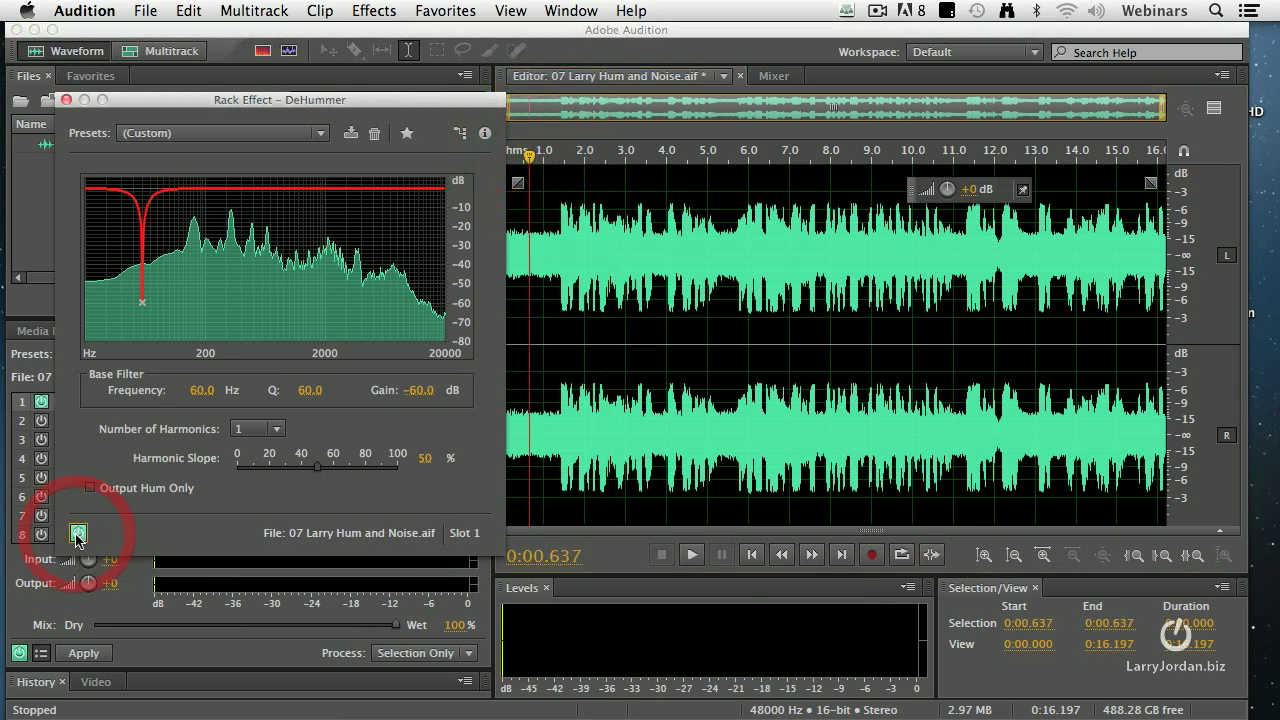
key("space")
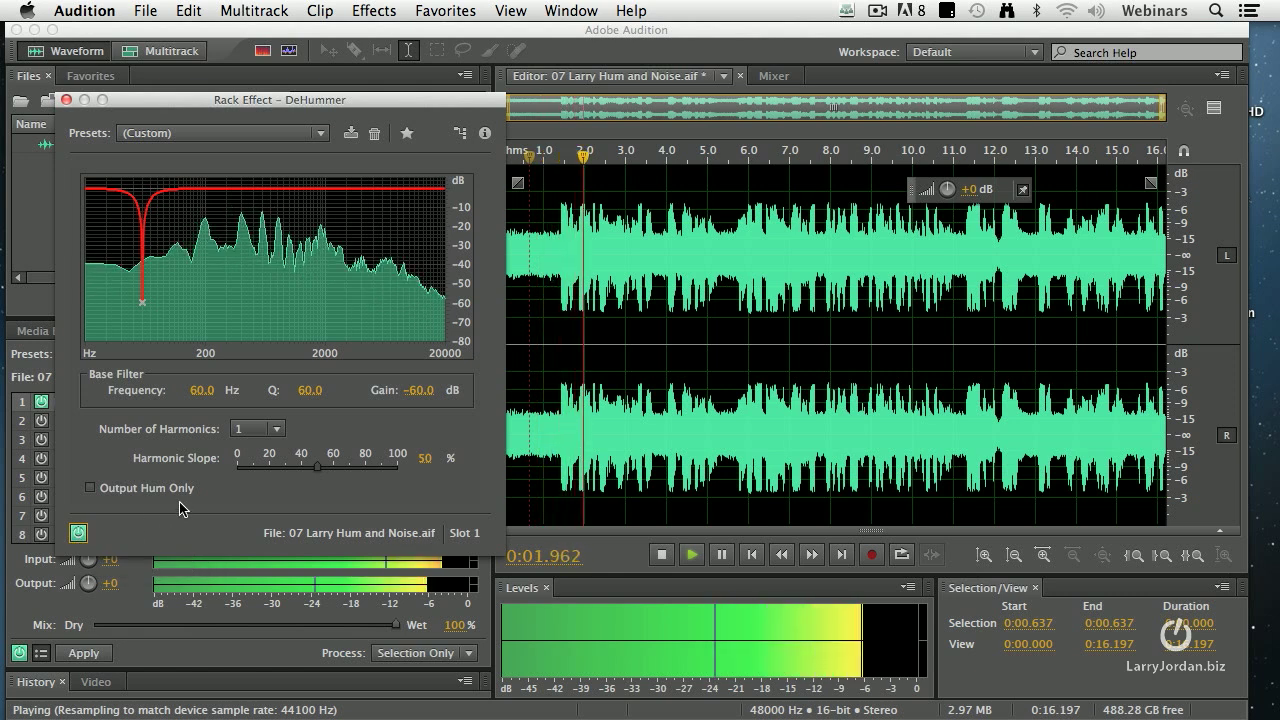
key("space")
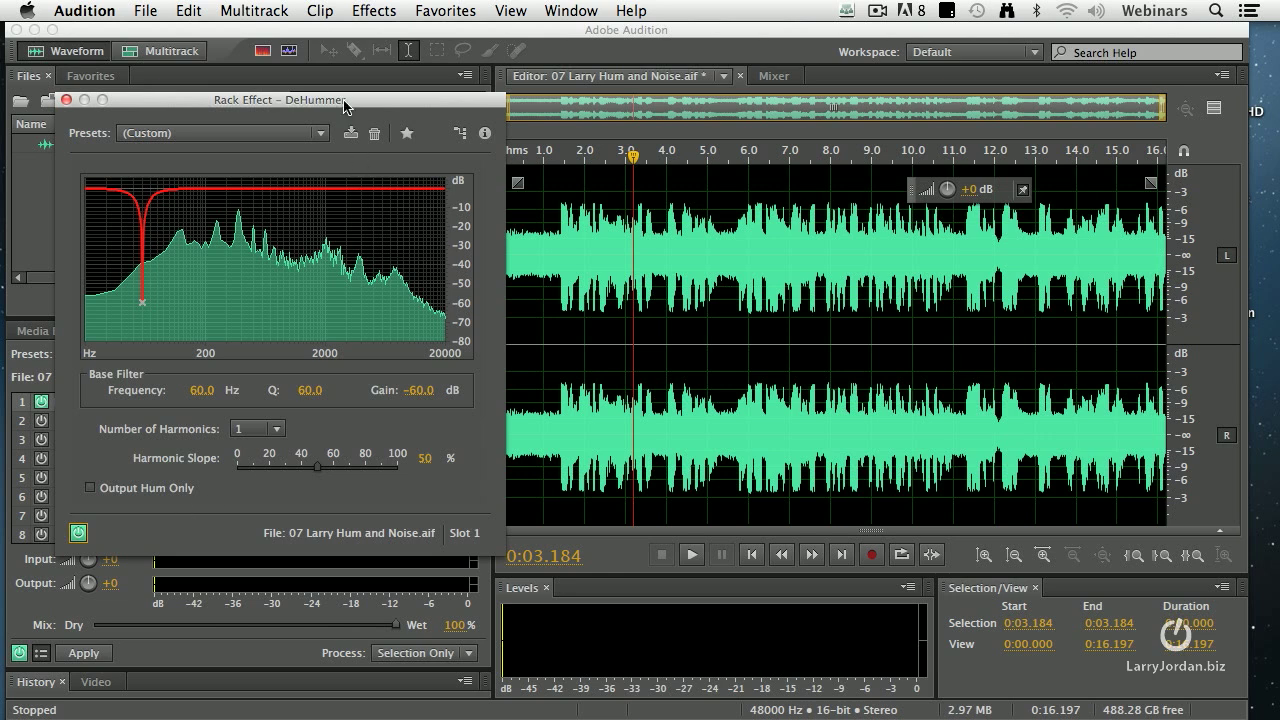
- Move the DeHummer window aside and try a 50 Hz base frequency
left_click_drag(345, 99, 651, 99)
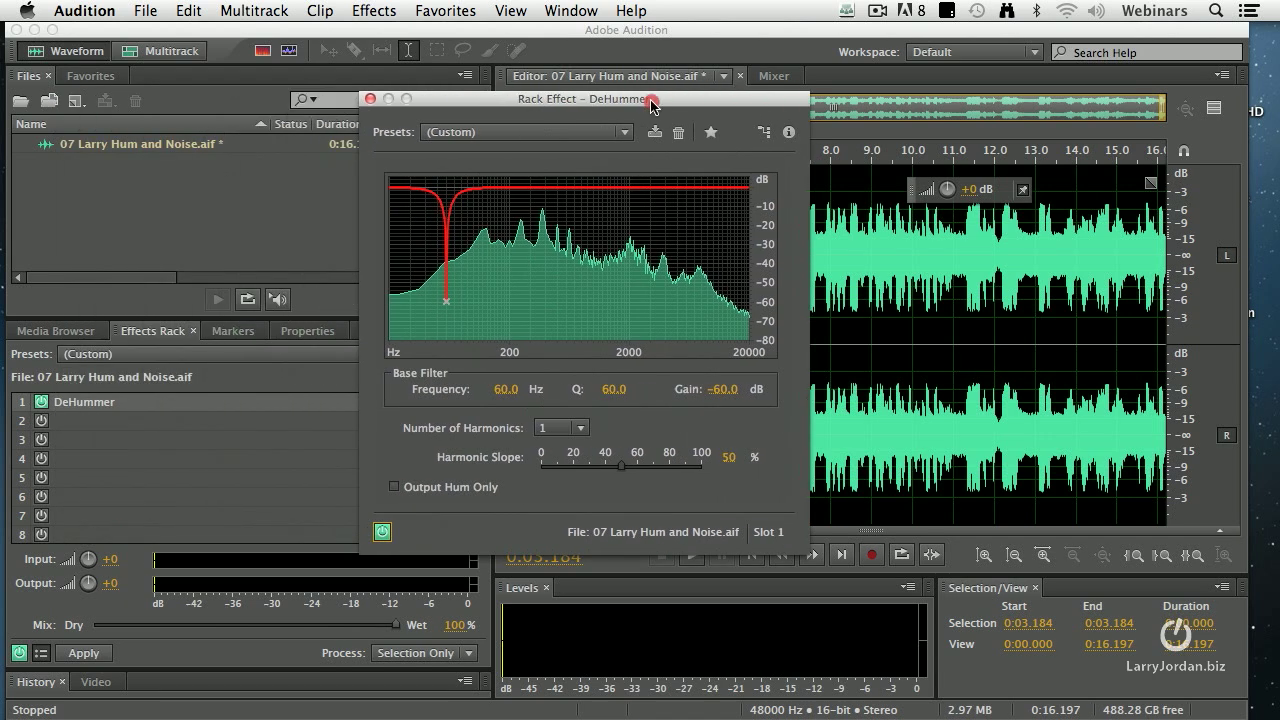
left_click(508, 389)
type("50")
key("Tab")
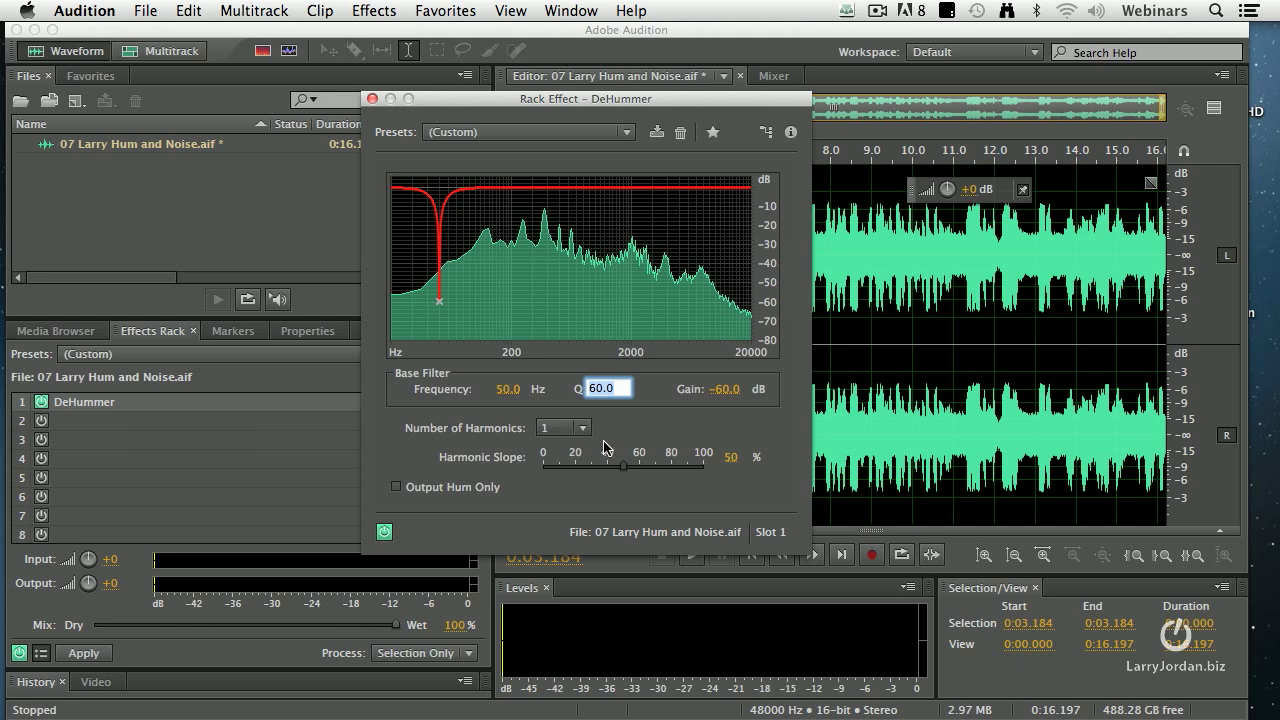
- Restore the frequency to 60 Hz and open the 08 Cooney edit v2.sesx session
left_click(506, 390)
type("60")
key("Tab")
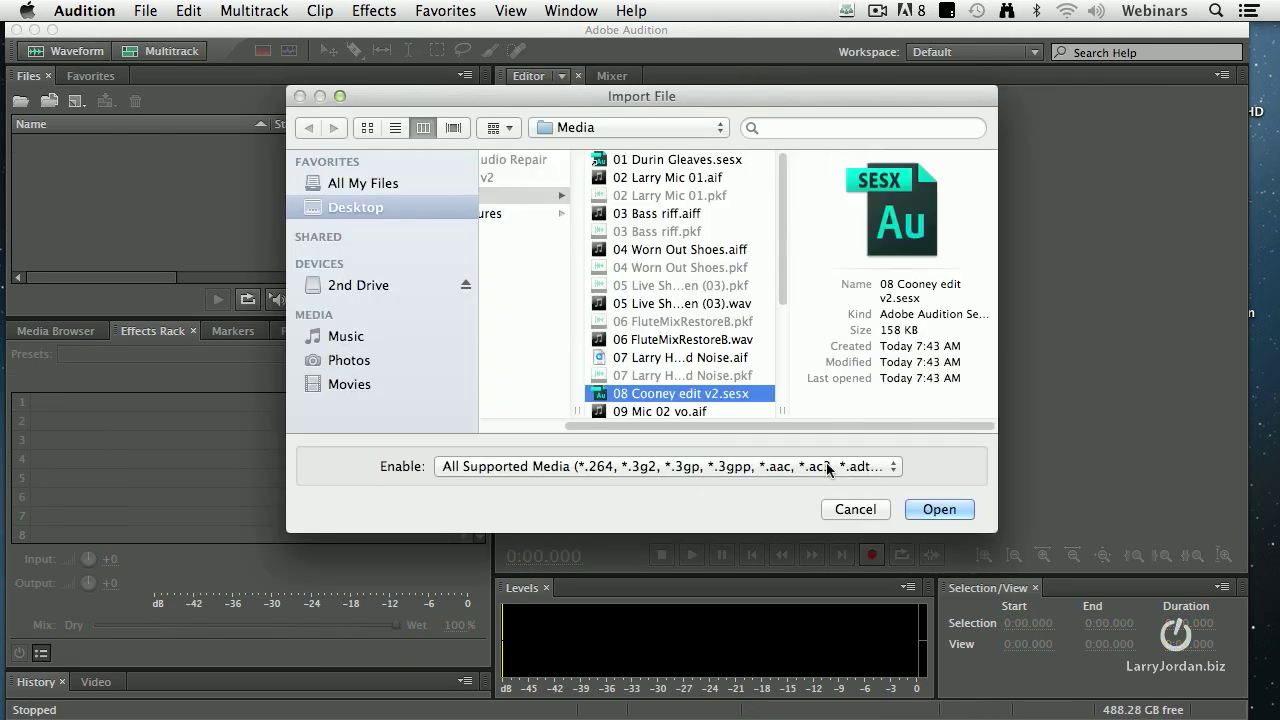
left_click(940, 509)
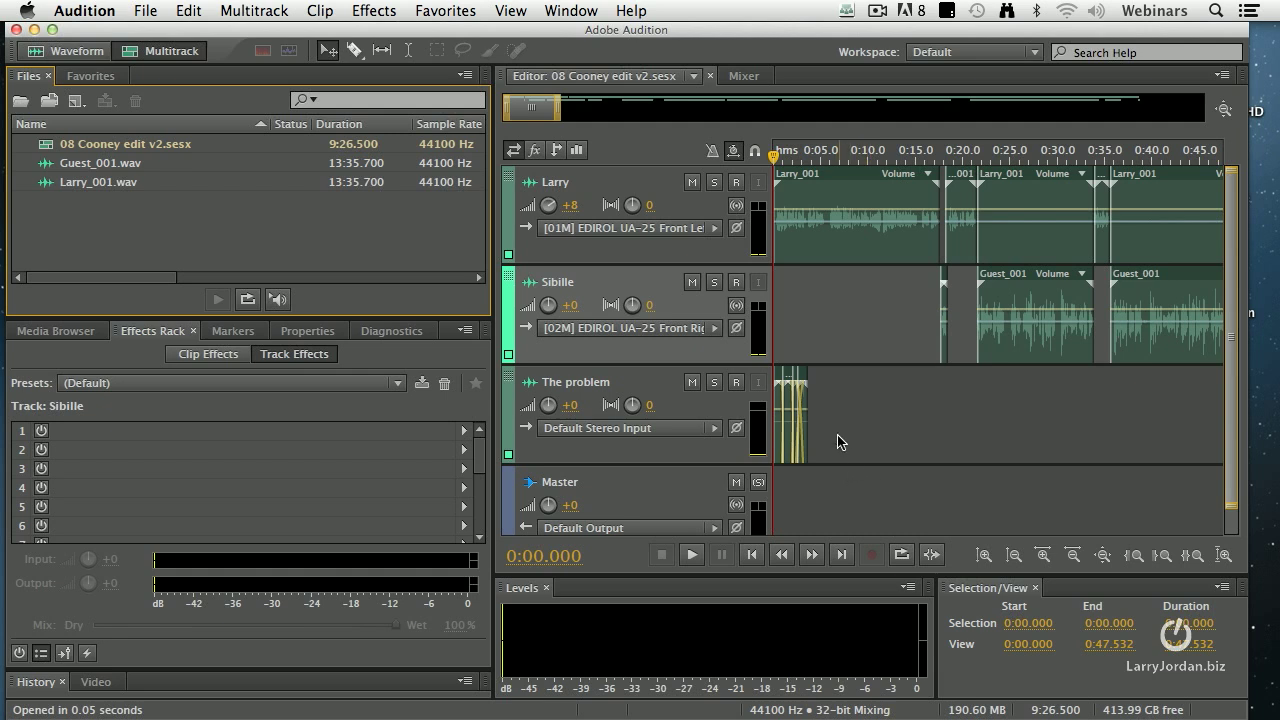
left_click(848, 152)
key("space")
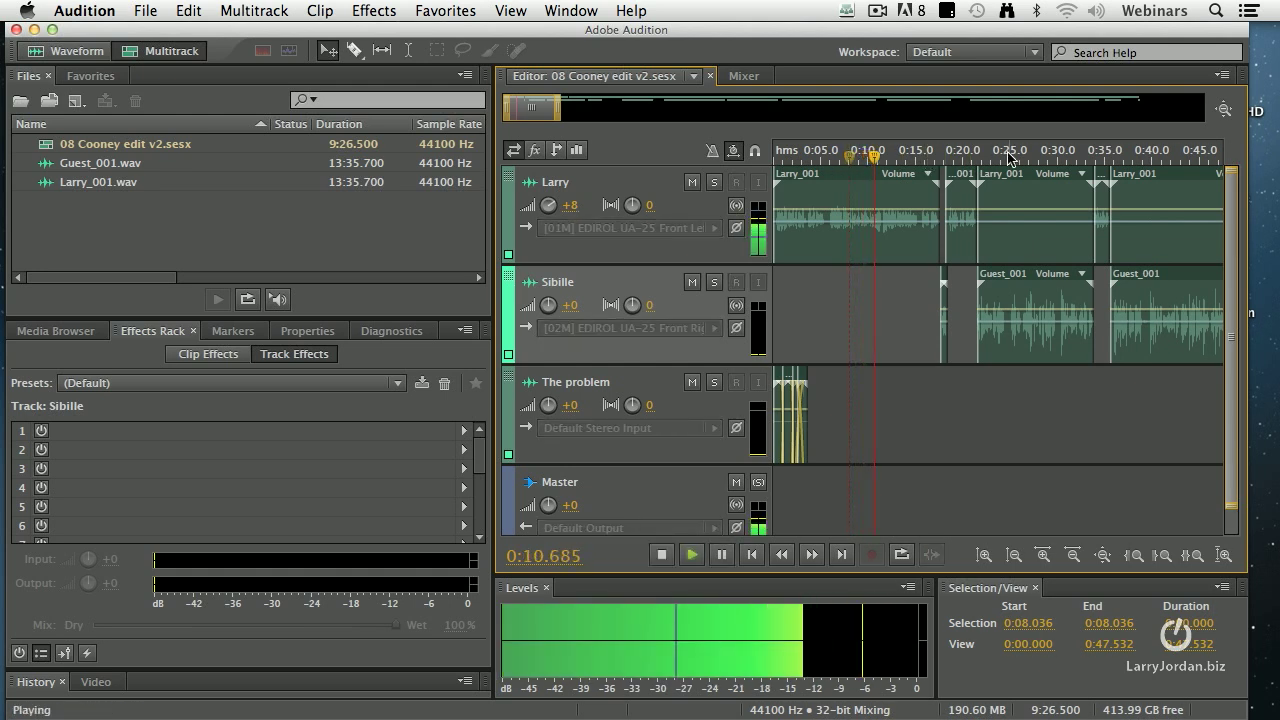
key("space")
left_click(966, 152)
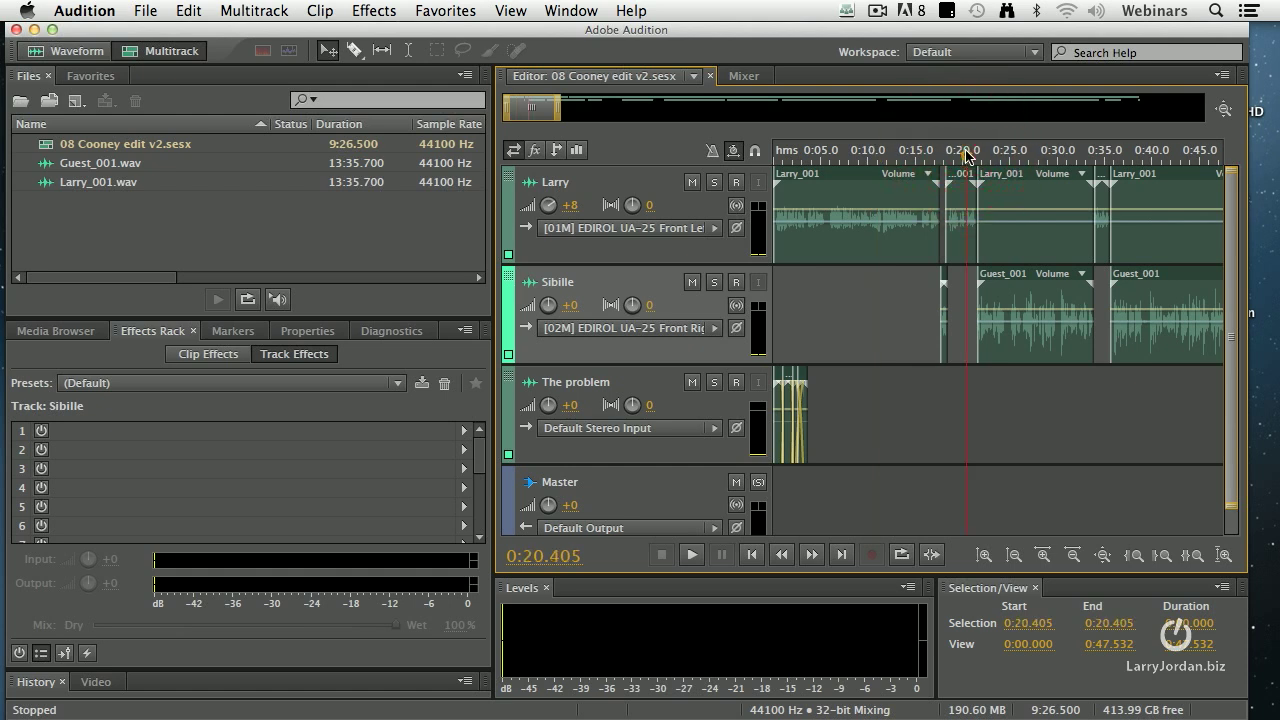
key("space")
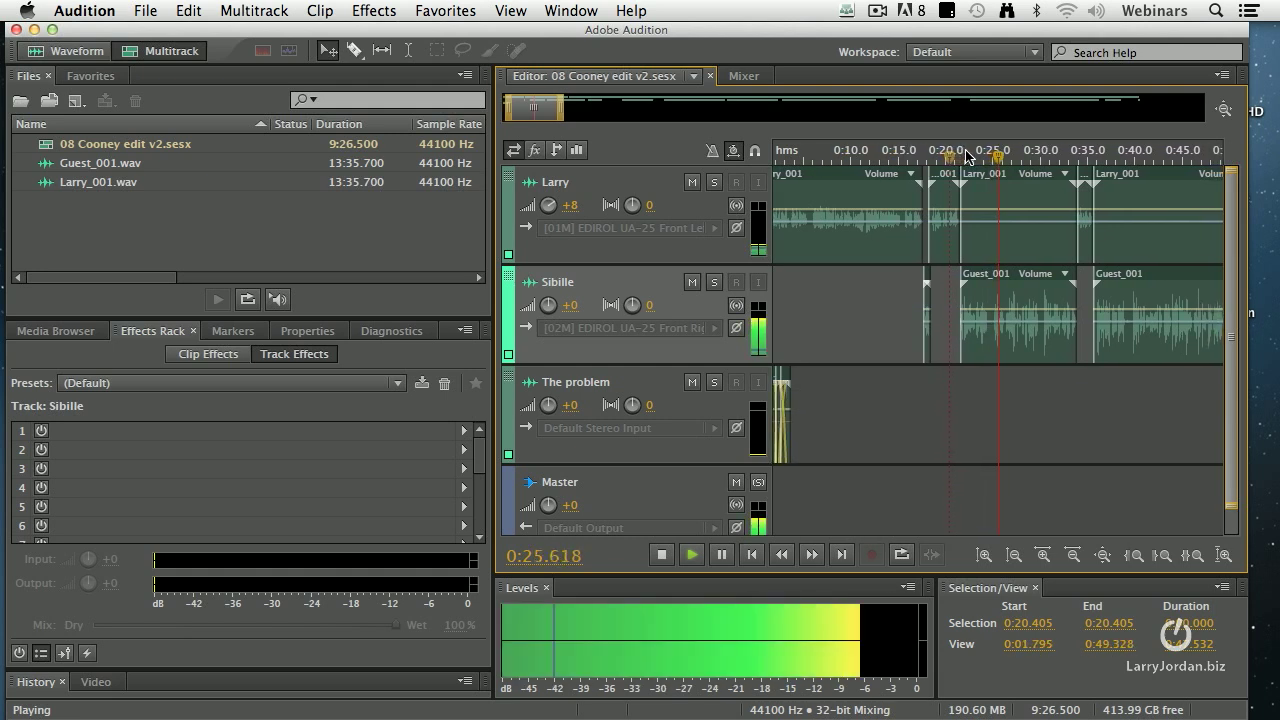
key("space")
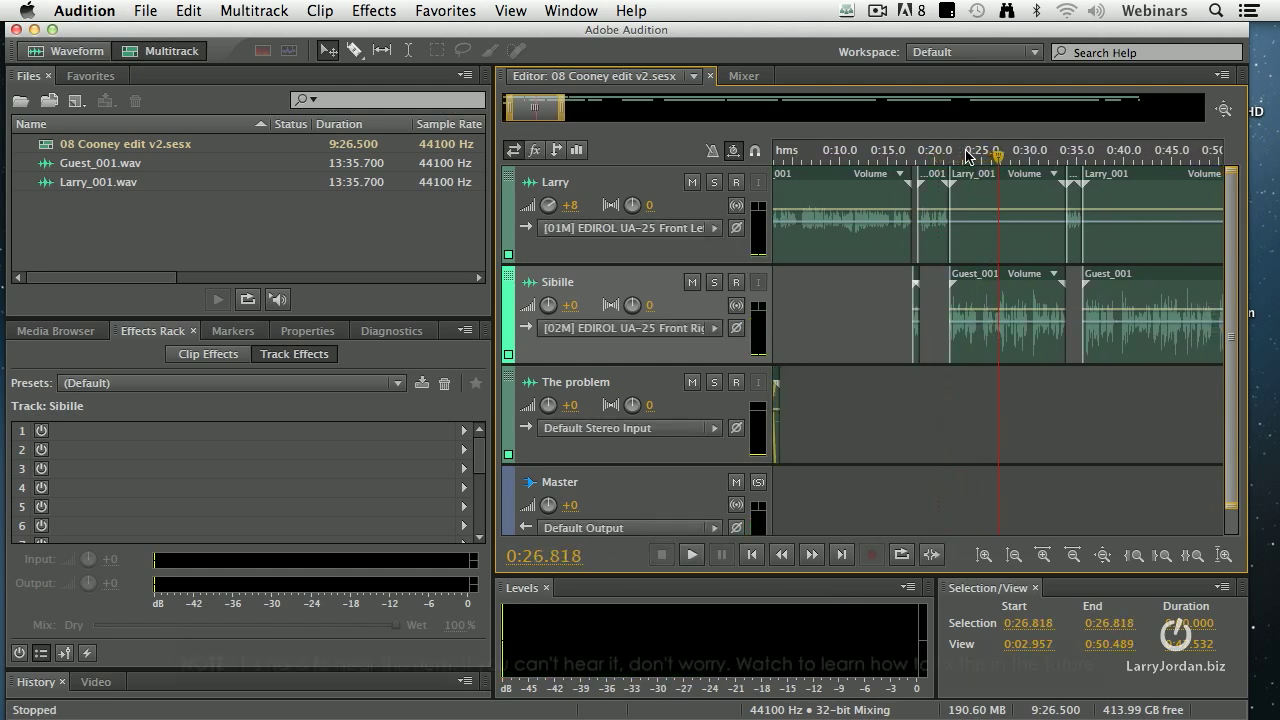
- Solo The problem track, set the level meters to 60 dB Range, and play it from the start
left_click(714, 384)
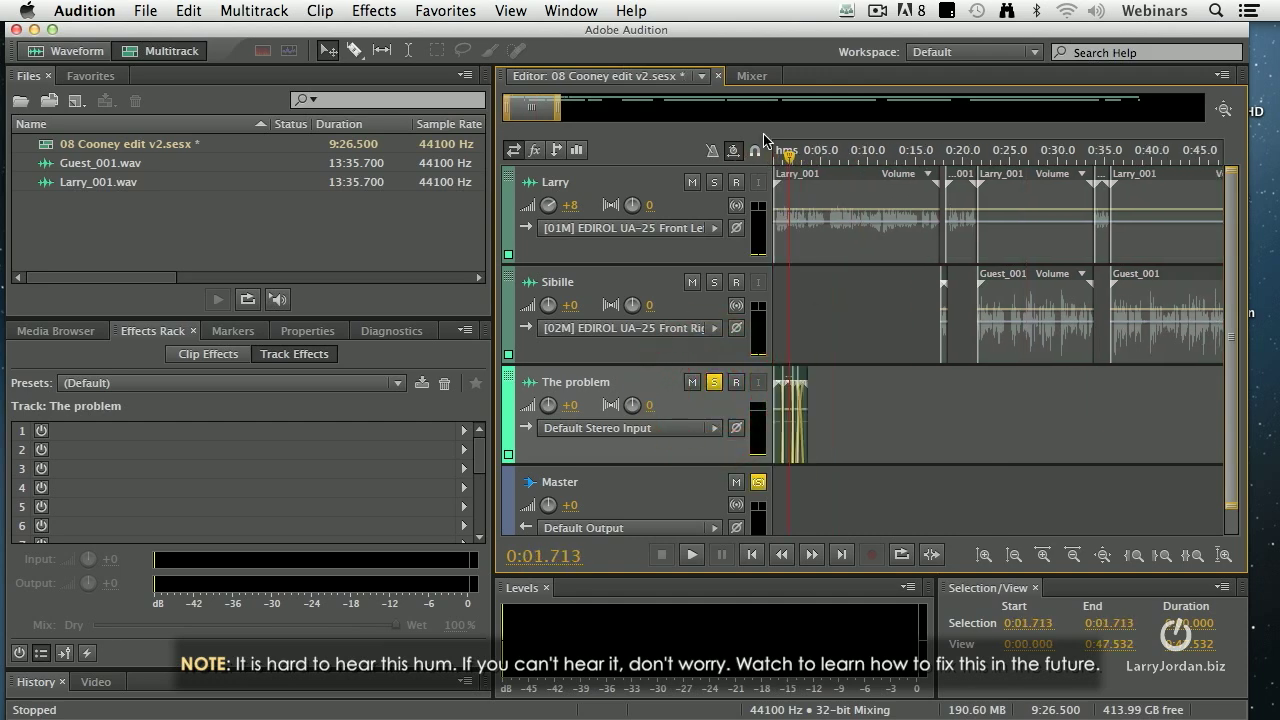
left_click(766, 146)
left_click(759, 659)
right_click(759, 659)
left_click(815, 607)
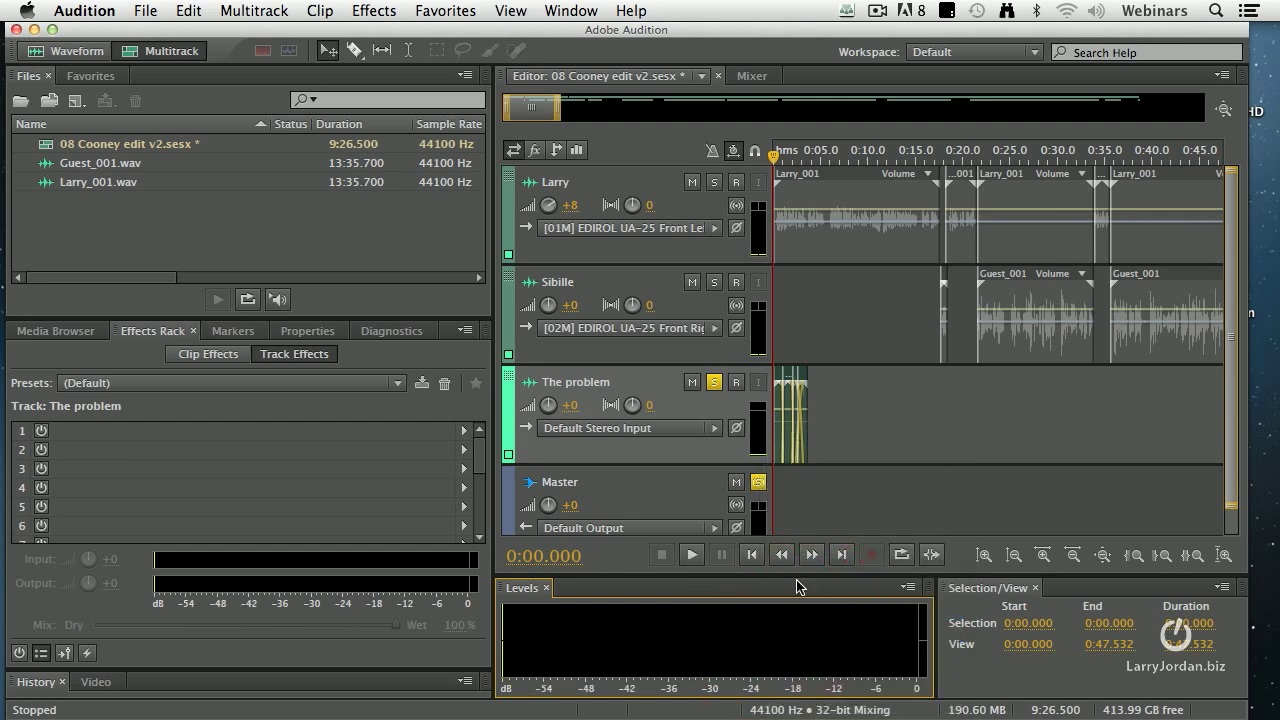
left_click(770, 155)
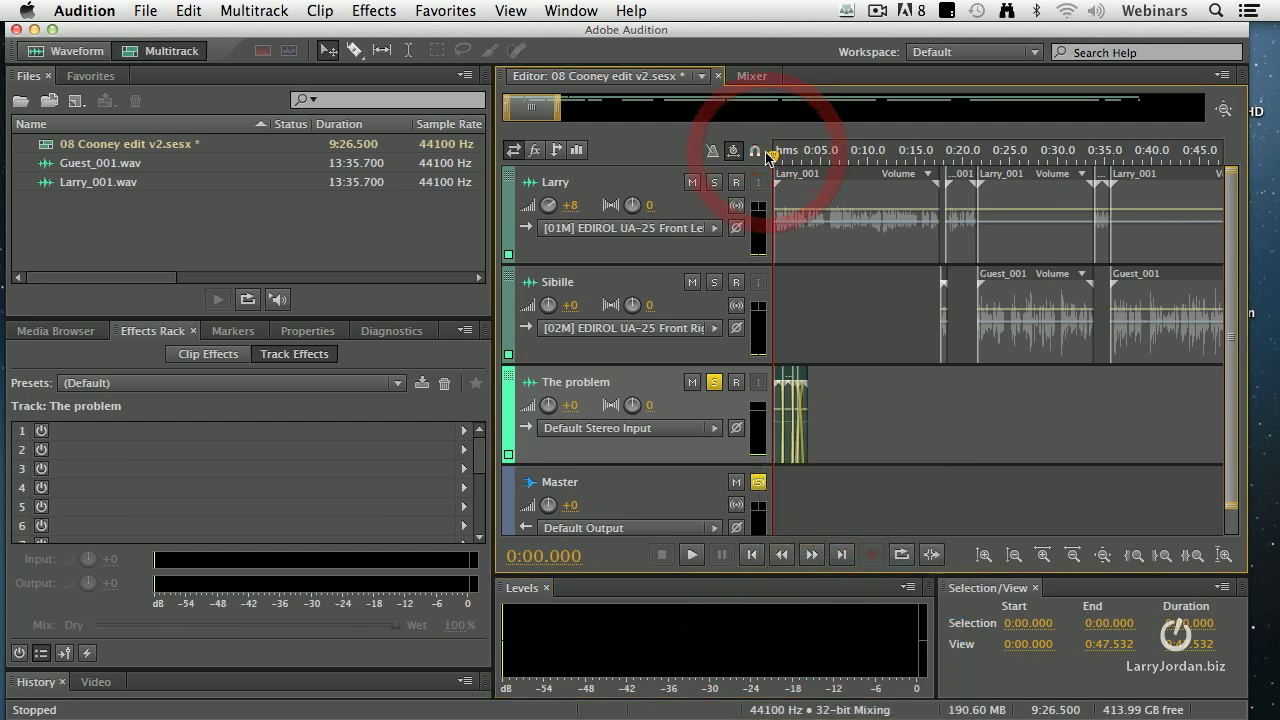
key("space")
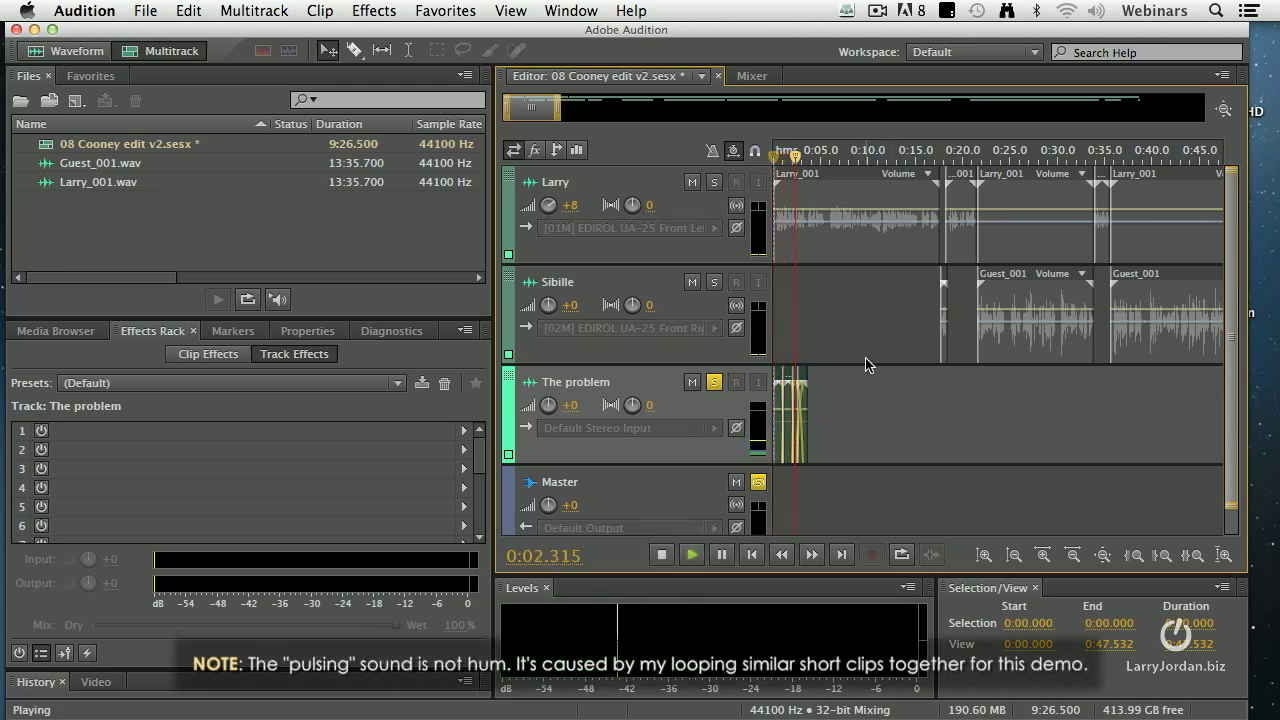
key("space")
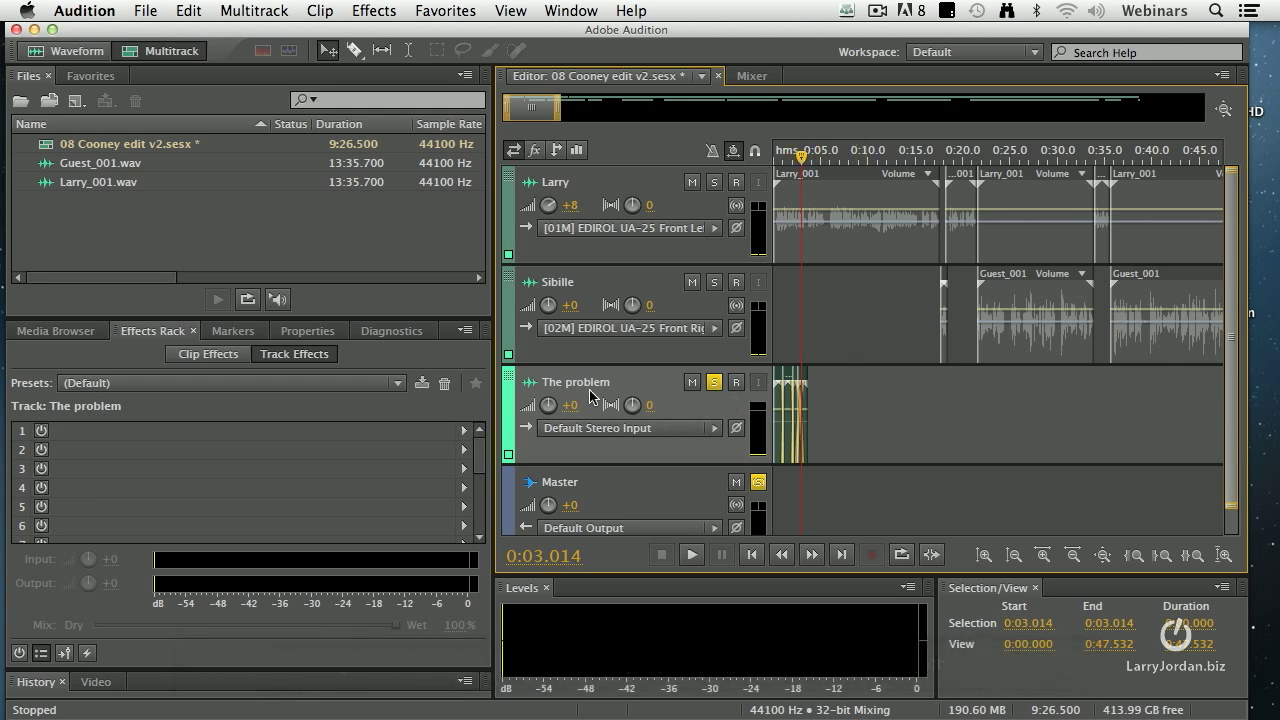
- Insert DeHummer in slot 1 of The problem track and play to view its hum spectrum
left_click(464, 430)
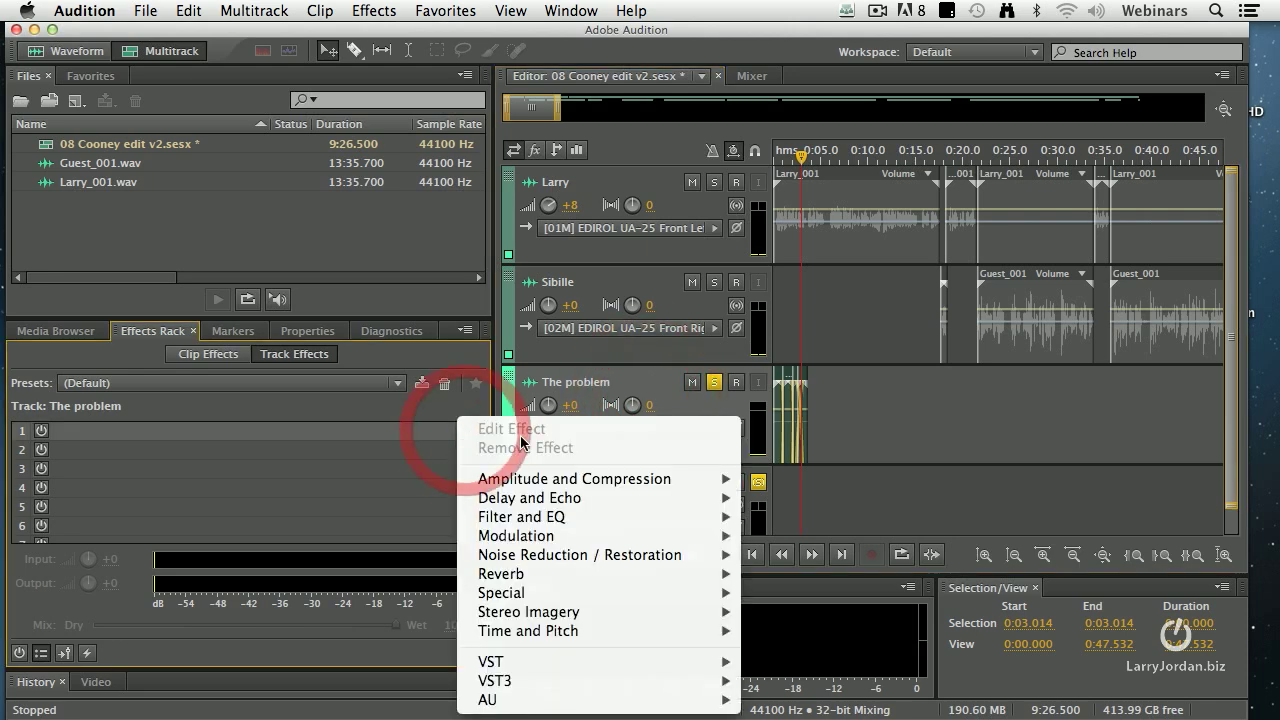
mouse_move(730, 556)
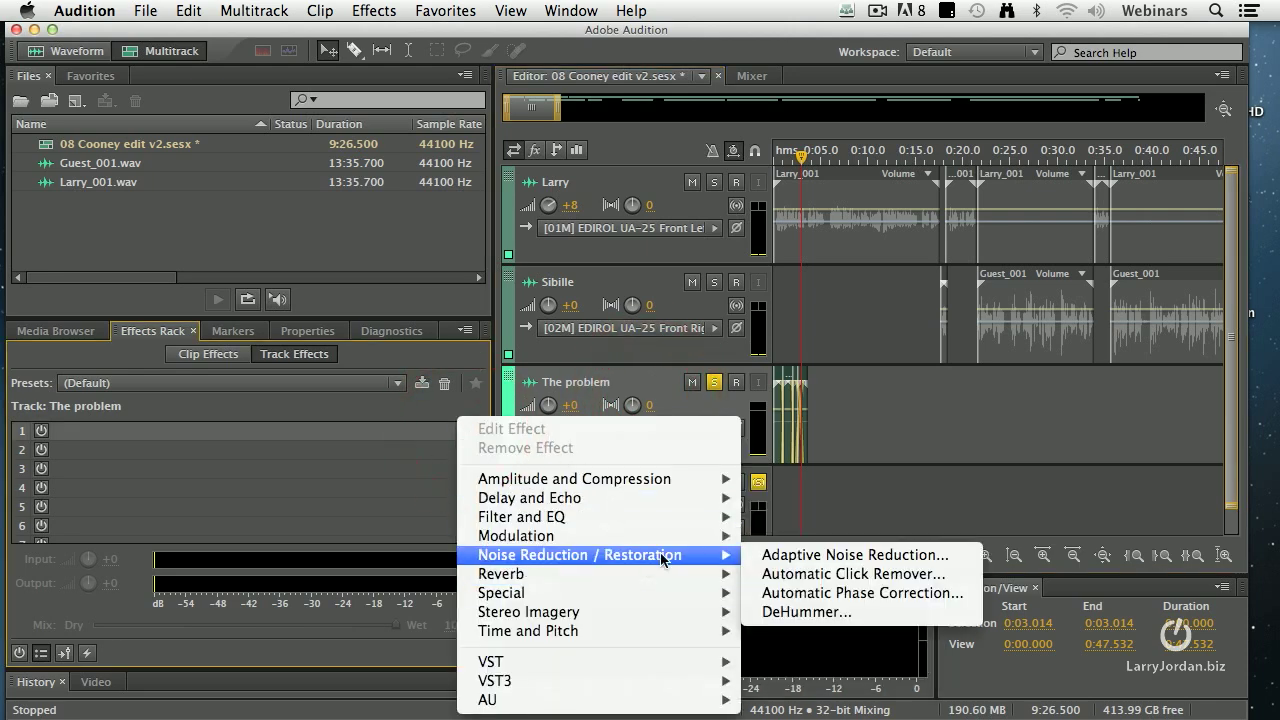
left_click(895, 613)
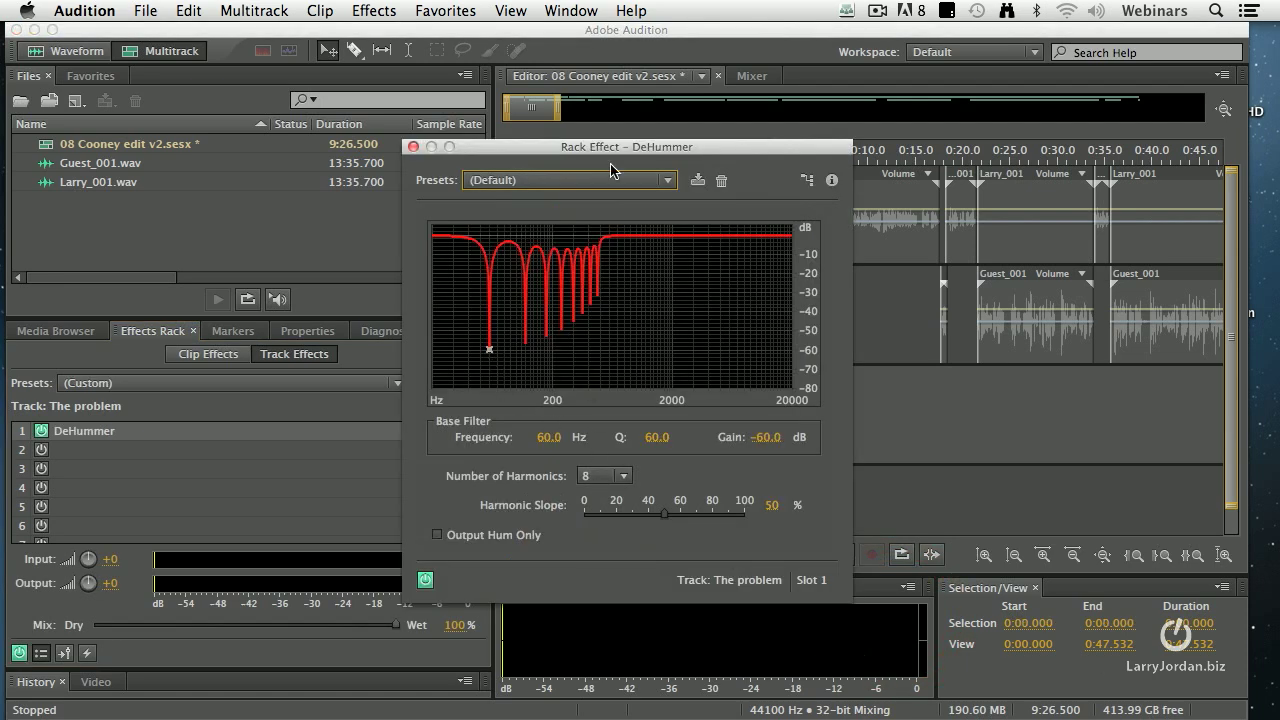
key("space")
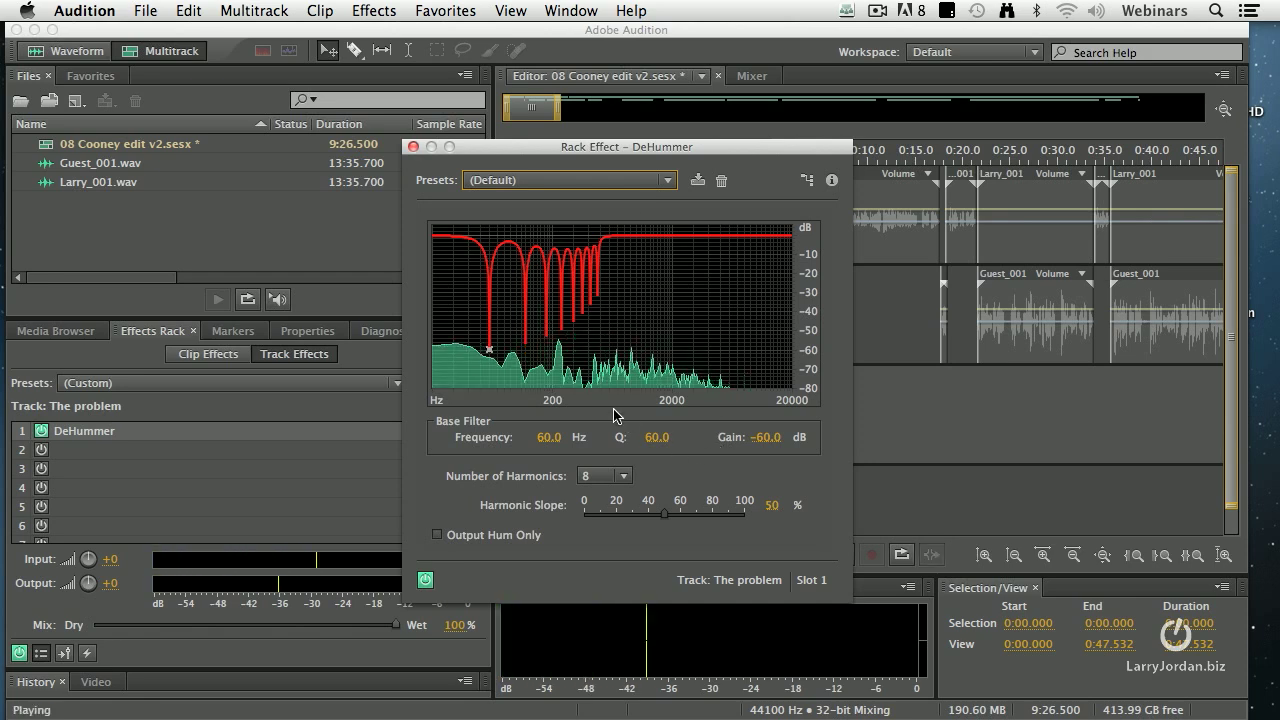
key("space")
key("space")
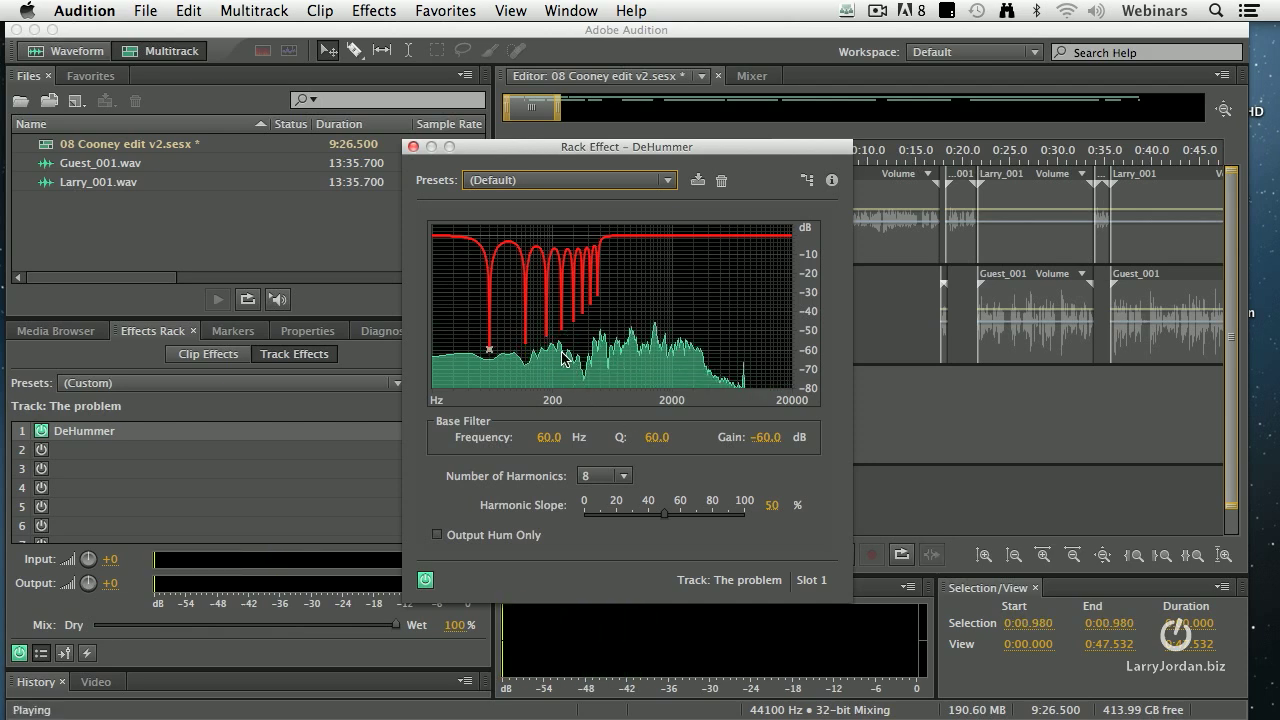
key("space")
key("space")
key("space")
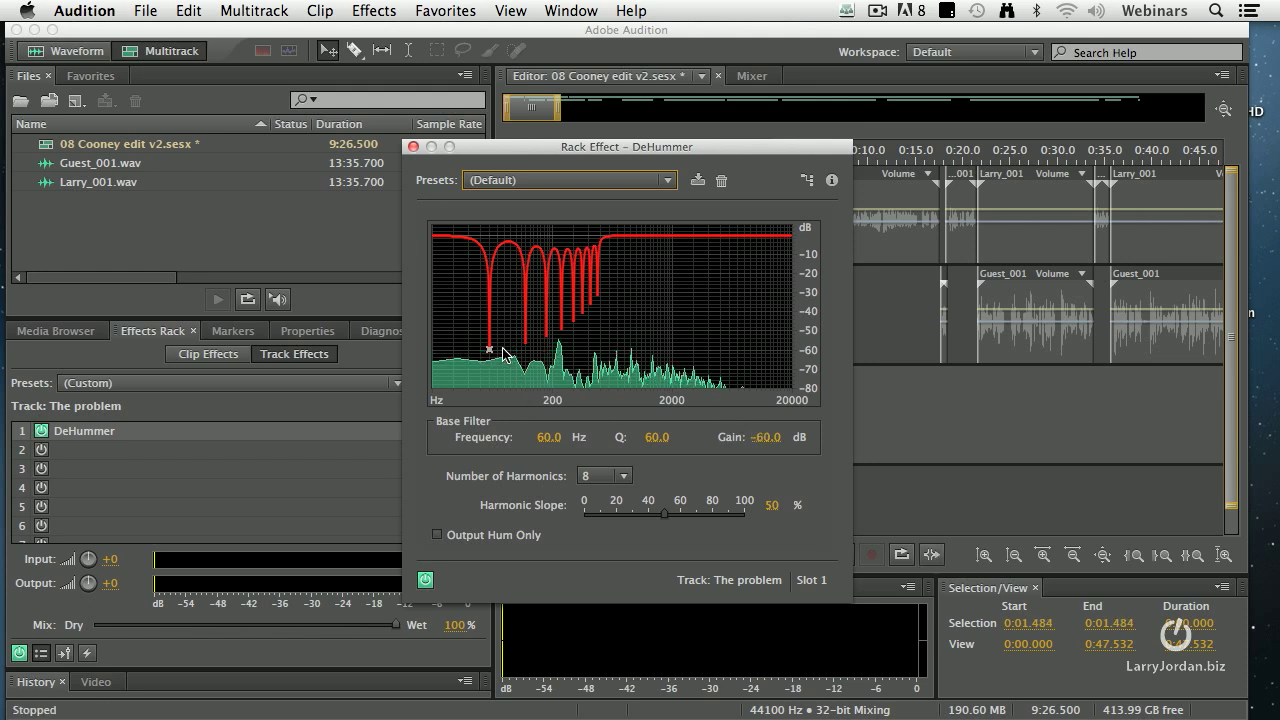
- Slide the DeHummer frequency to 225.6 Hz with one harmonic, then play the track from the start
left_click_drag(553, 438, 733, 437)
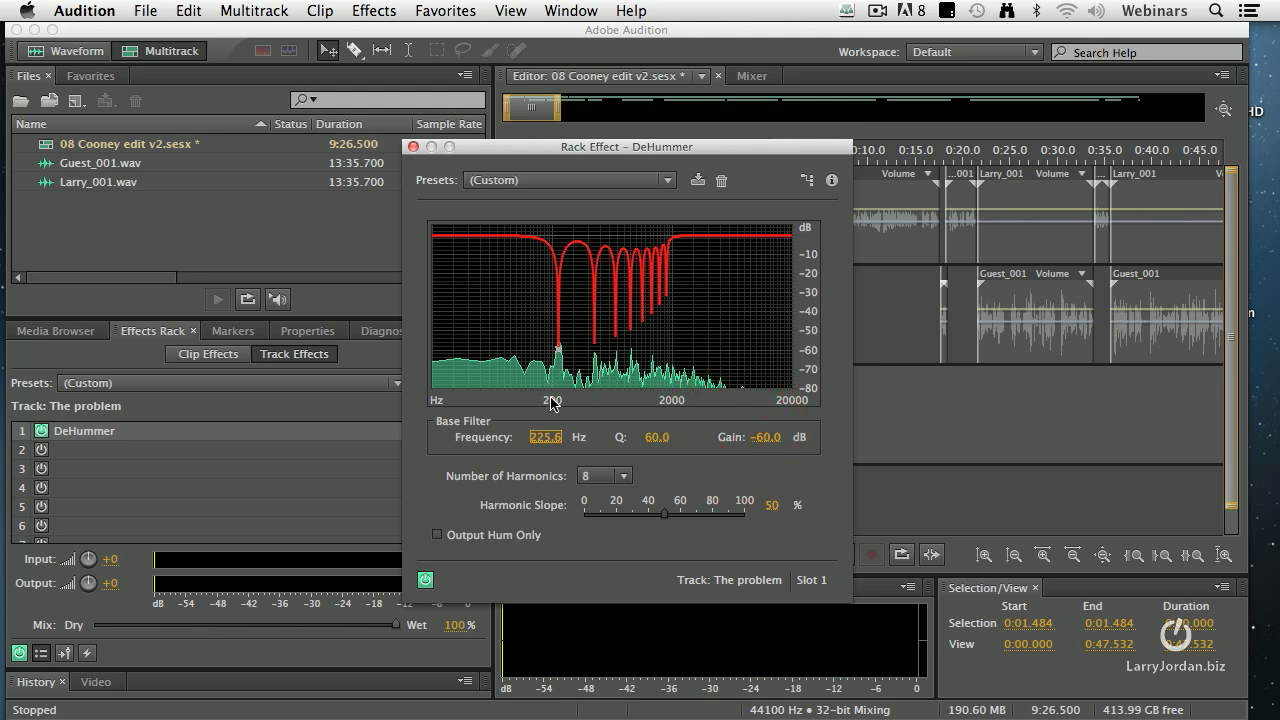
left_click(610, 477)
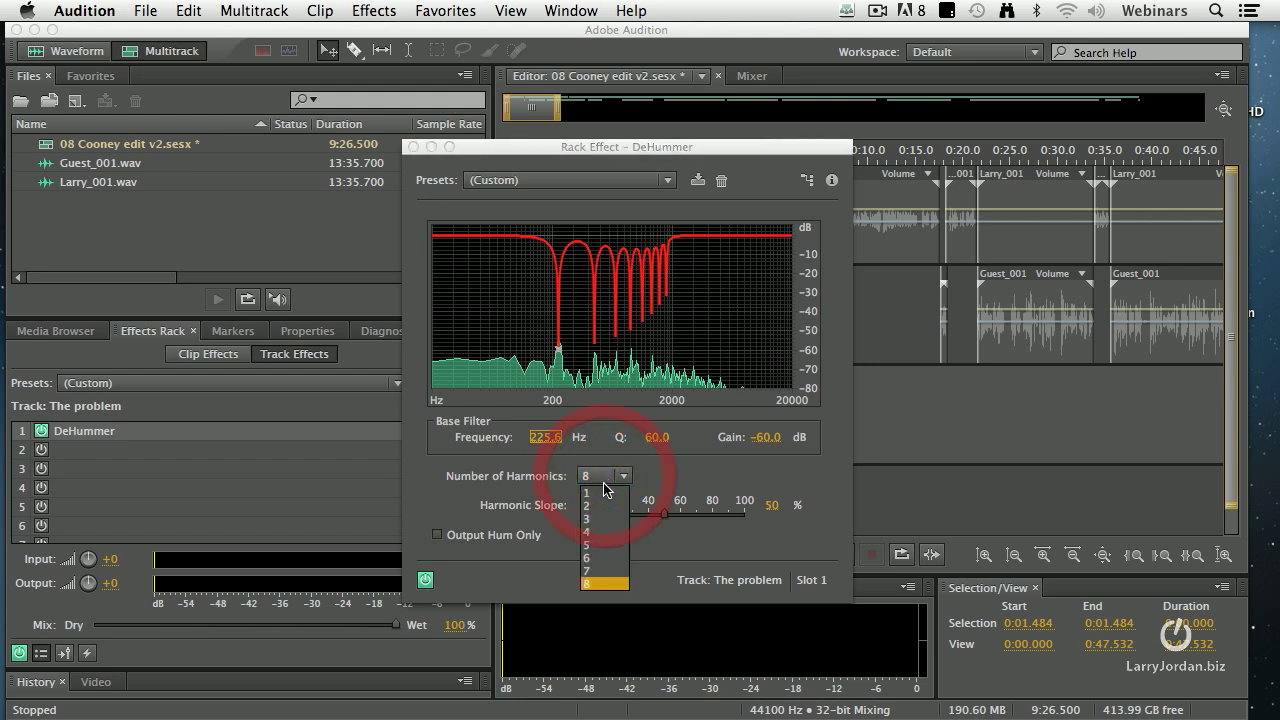
left_click(604, 490)
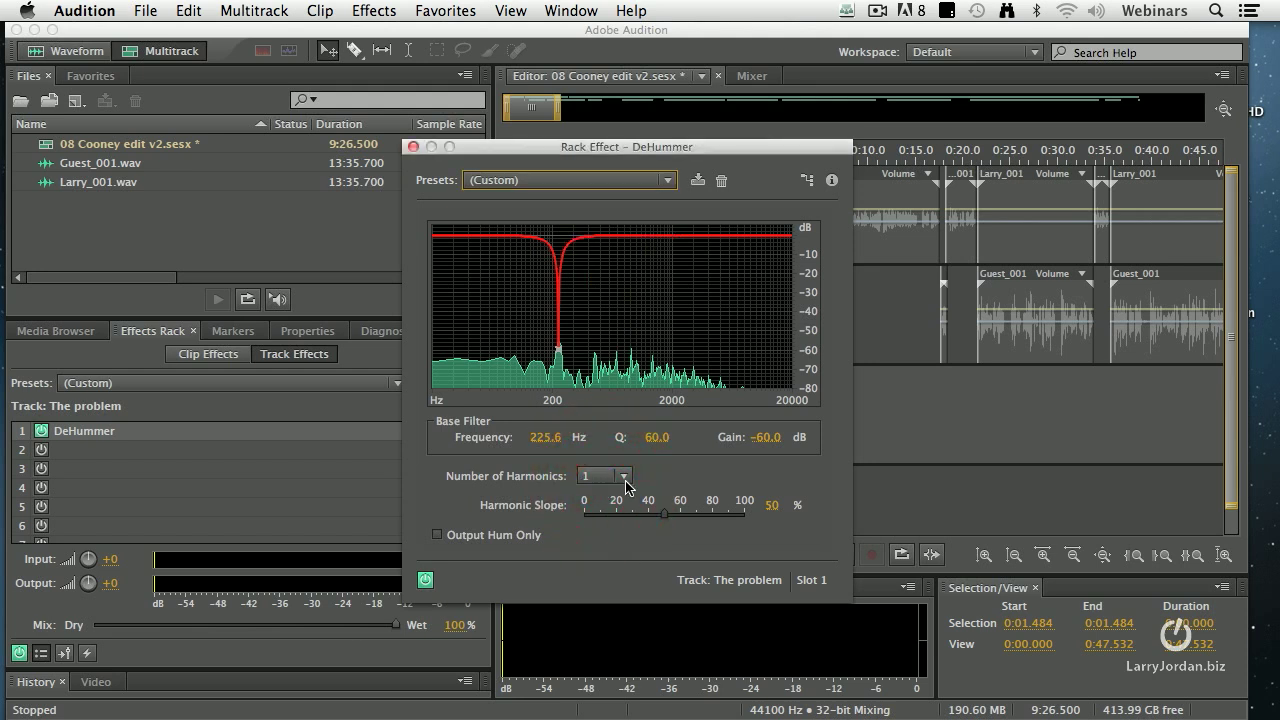
left_click_drag(616, 146, 285, 118)
left_click(709, 150)
key("space")
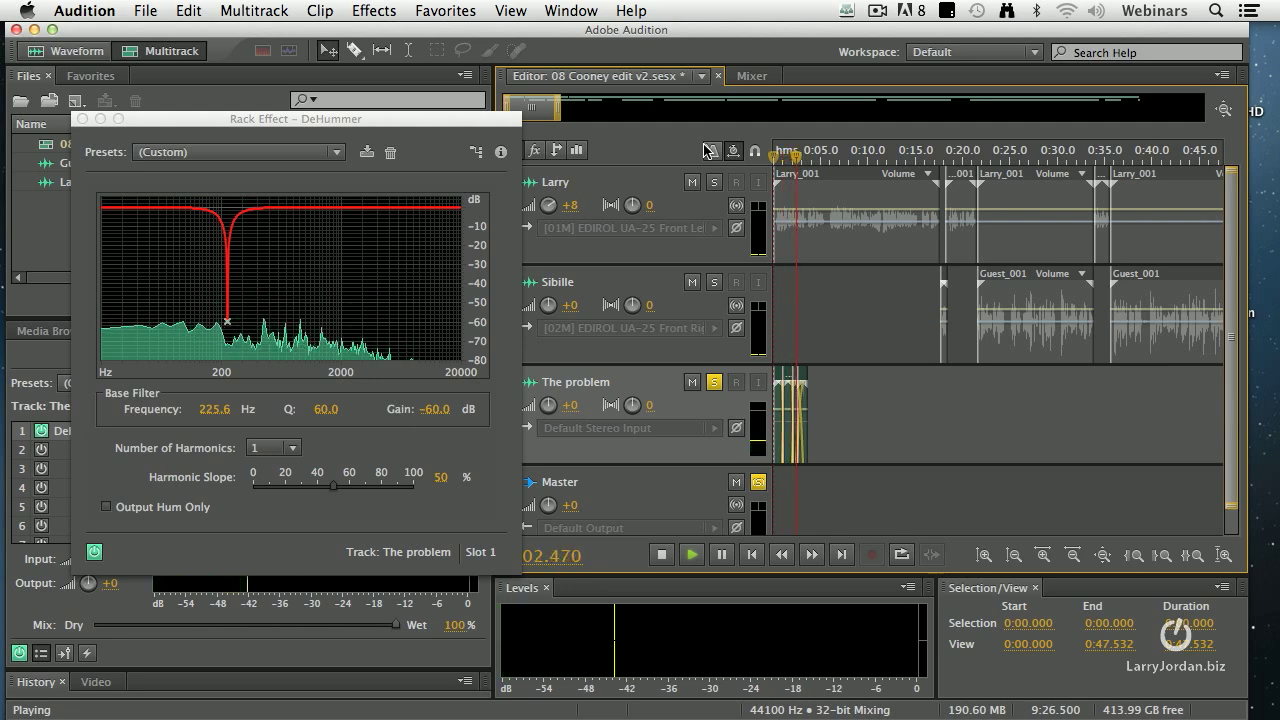
key("space")
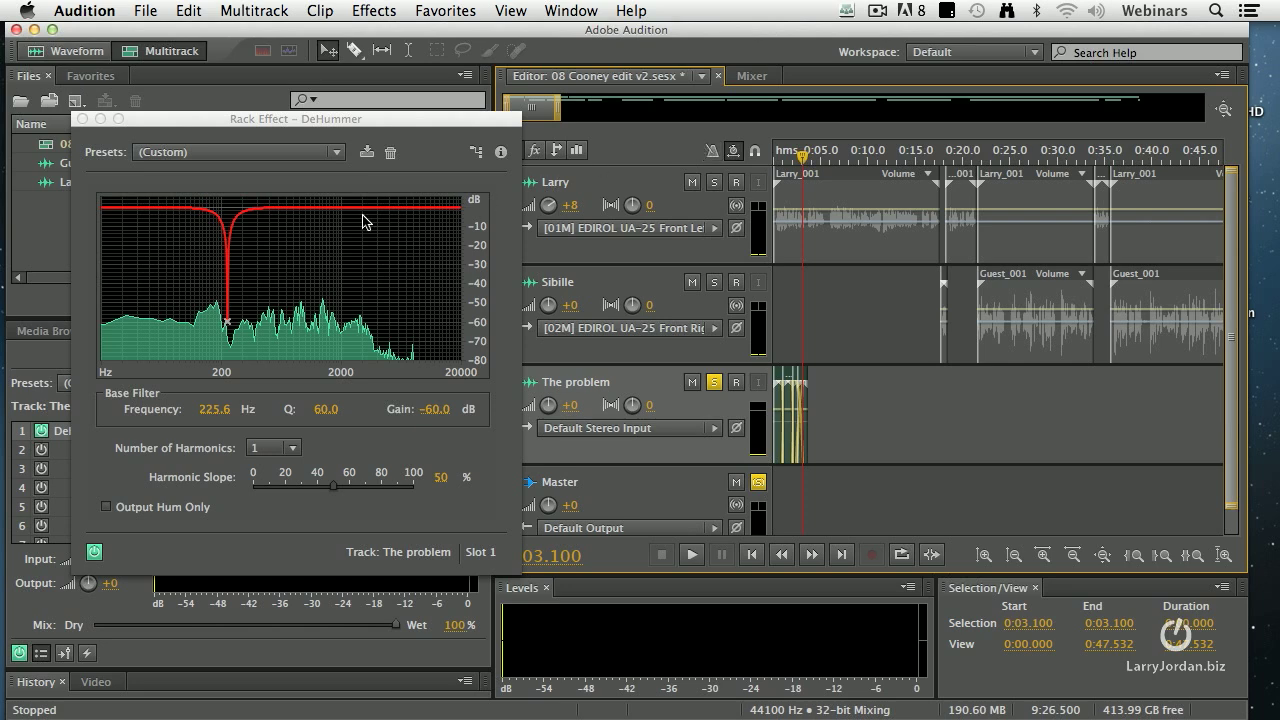
- Enter 179 in the DeHummer Frequency field to move the single notch to 179.0 Hz
left_click(212, 410)
type("179")
key("Tab")
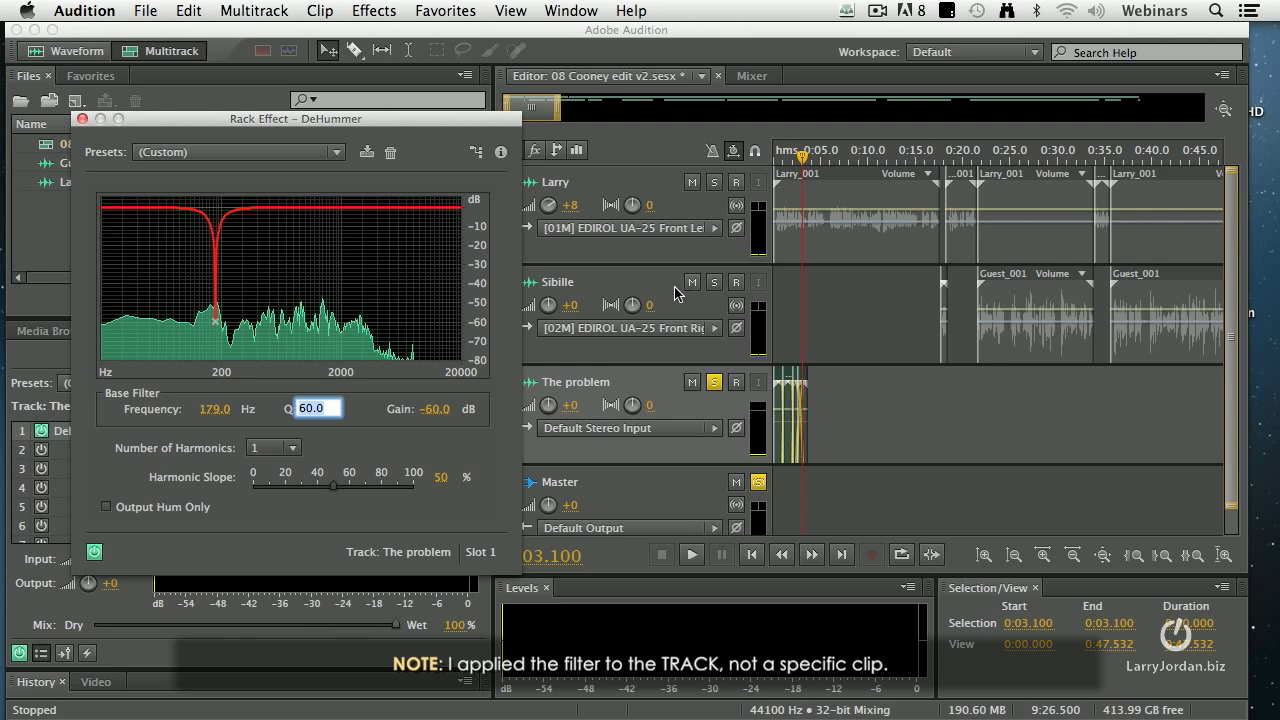
left_click_drag(154, 120, 391, 134)
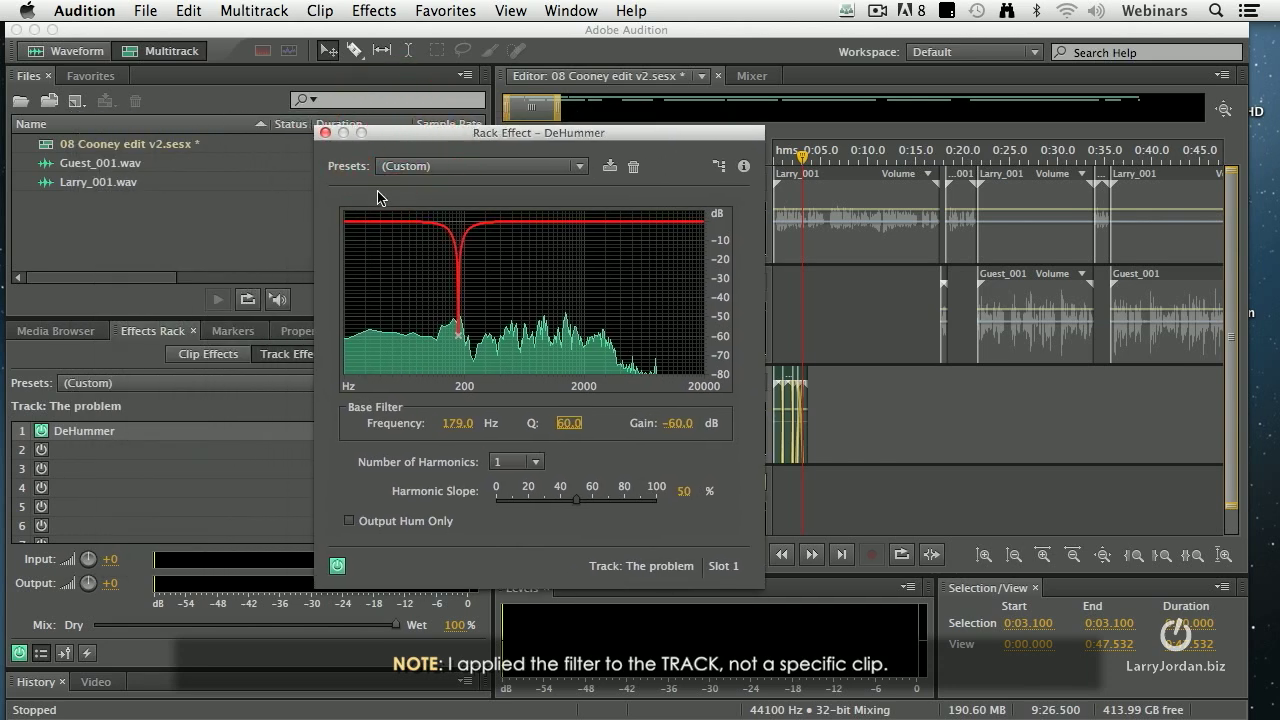